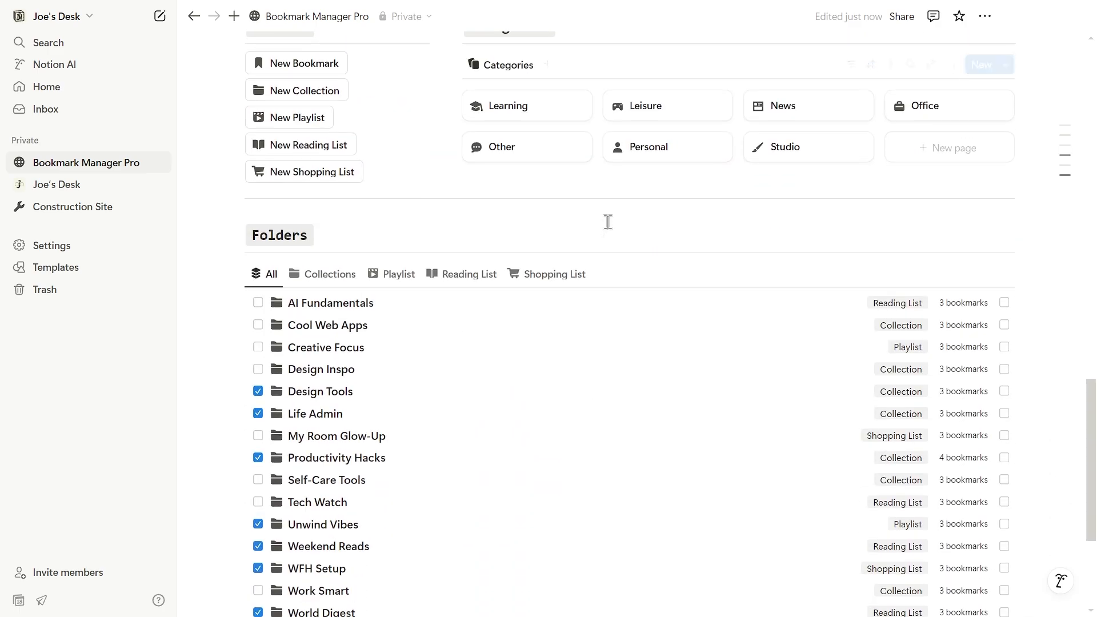
Filter the folders by Collections, Playlist, Reading List and Shopping List in turn.
{"action": "left_click", "coordinate": [327, 222]}
{"action": "left_click", "coordinate": [390, 222]}
{"action": "left_click", "coordinate": [460, 337]}
{"action": "left_click", "coordinate": [543, 334]}
{"action": "scroll", "coordinate": [456, 215], "scroll_direction": "up", "scroll_amount": 10}
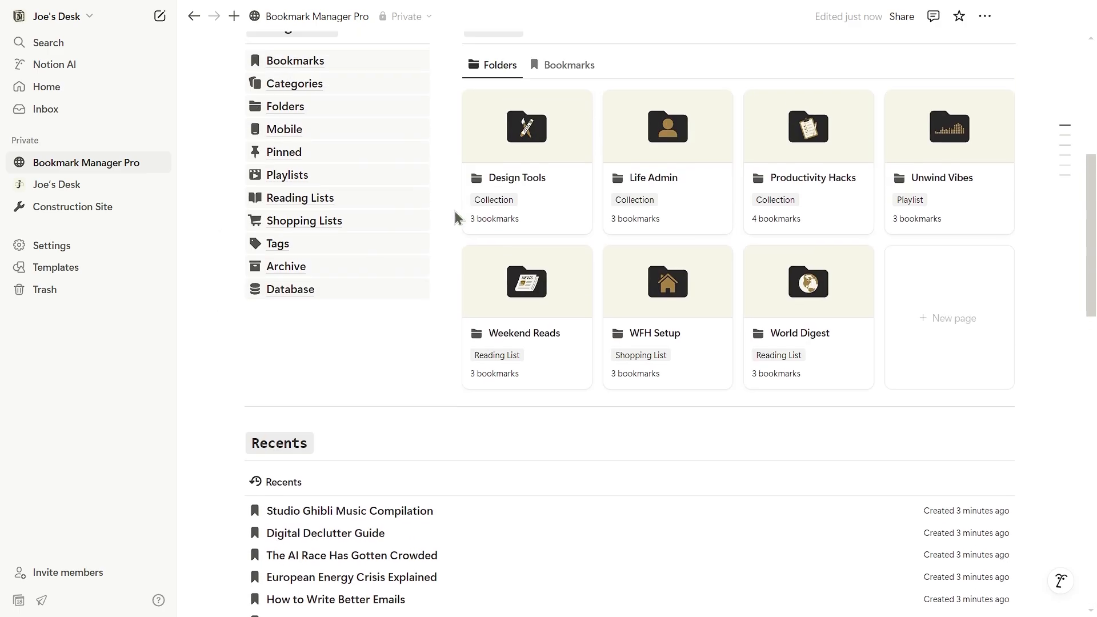
Visit the Playlists page, then return to the Bookmark Manager Pro home page.
{"action": "left_click", "coordinate": [313, 285]}
{"action": "left_click", "coordinate": [317, 16]}
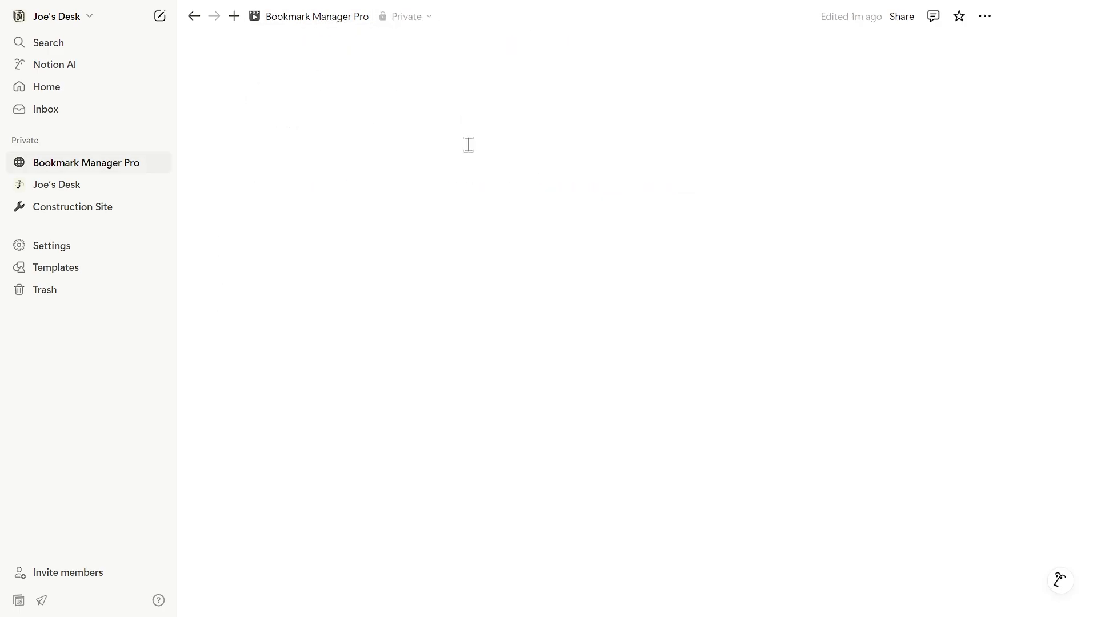
{"action": "scroll", "coordinate": [686, 208], "scroll_direction": "down", "scroll_amount": 4}
{"action": "scroll", "coordinate": [749, 224], "scroll_direction": "up", "scroll_amount": 4}
{"action": "scroll", "coordinate": [753, 227], "scroll_direction": "down", "scroll_amount": 9}
{"action": "scroll", "coordinate": [752, 228], "scroll_direction": "down", "scroll_amount": 6}
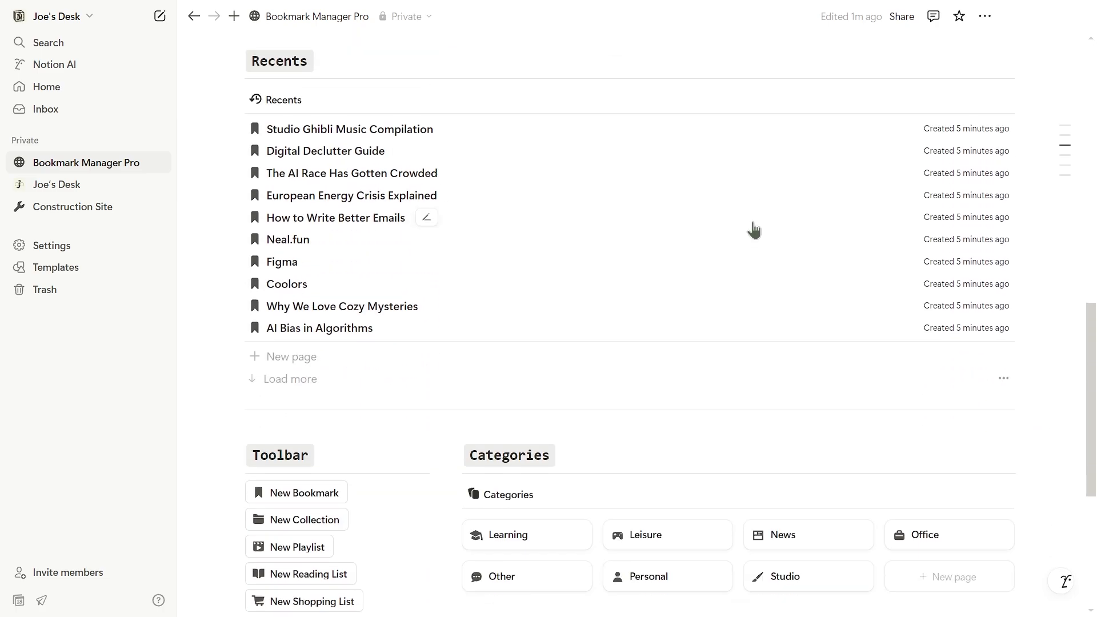
{"action": "scroll", "coordinate": [752, 228], "scroll_direction": "up", "scroll_amount": 14}
{"action": "scroll", "coordinate": [351, 298], "scroll_direction": "up", "scroll_amount": 1}
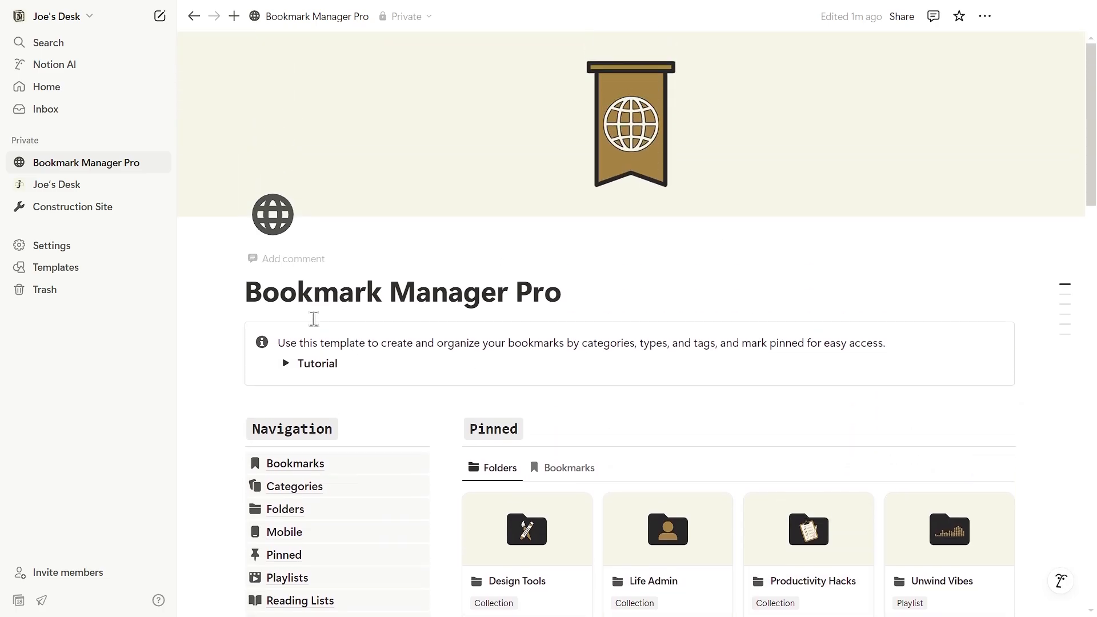
Expand the intro note's Tutorial section and open the Tutorial page.
{"action": "left_click", "coordinate": [285, 363]}
{"action": "left_click", "coordinate": [471, 388]}
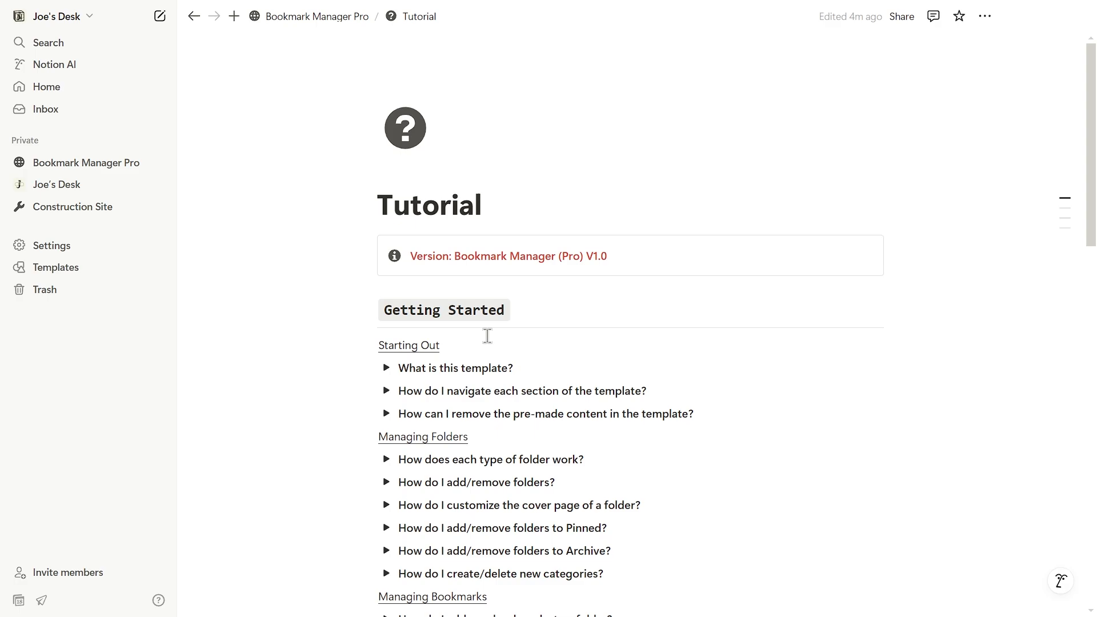
{"action": "scroll", "coordinate": [626, 176], "scroll_direction": "down", "scroll_amount": 15}
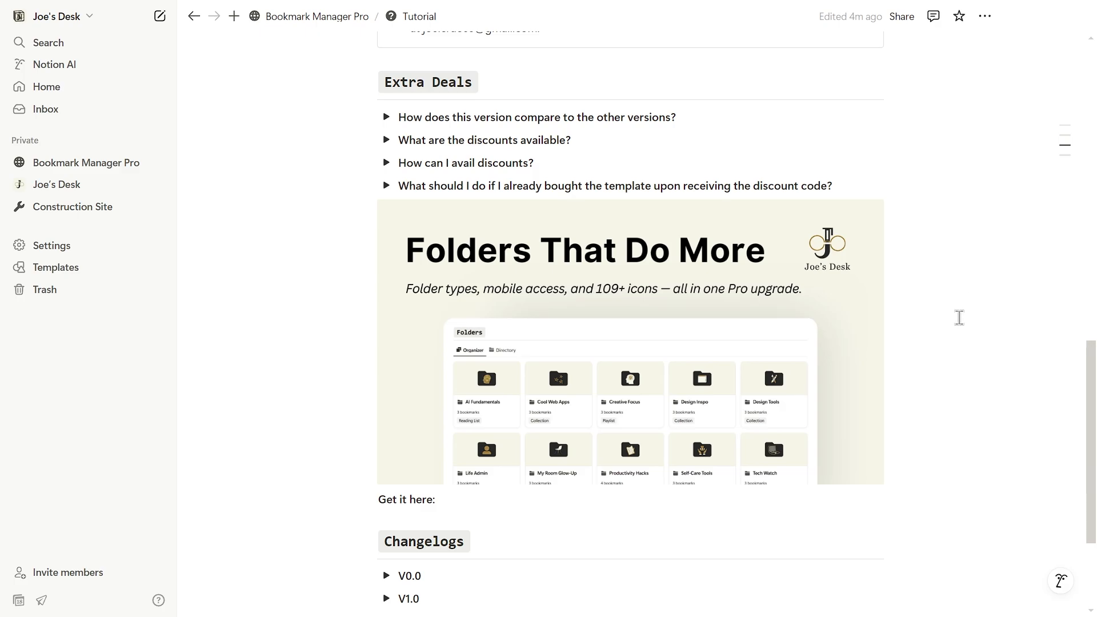
{"action": "scroll", "coordinate": [959, 317], "scroll_direction": "up", "scroll_amount": 15}
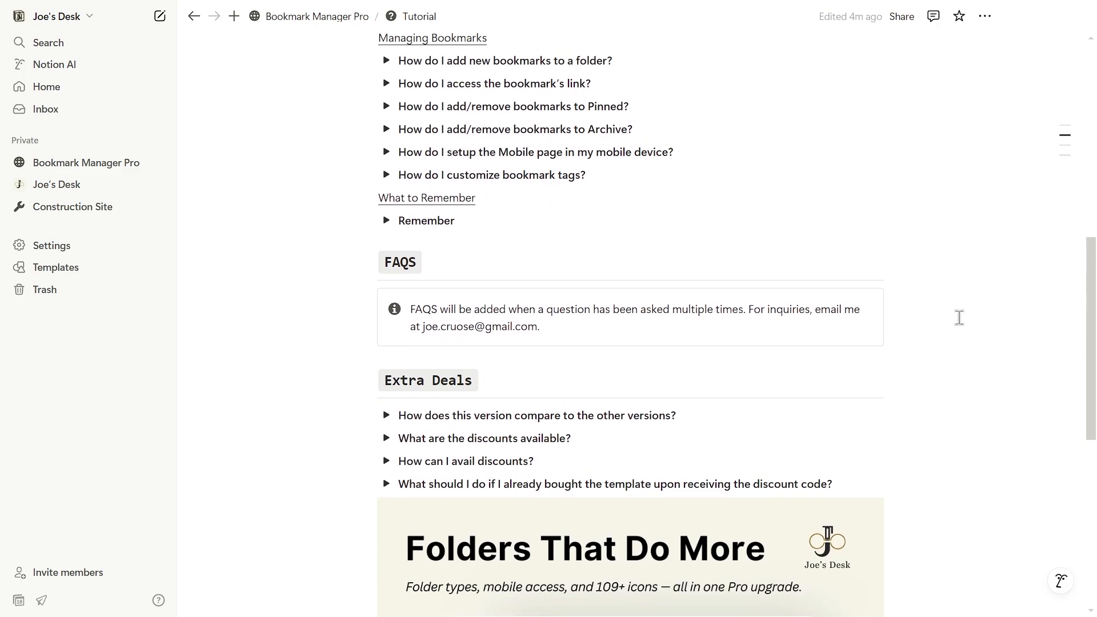
Read the answers on the template, section navigation, and Pinned and Recents sections.
{"action": "left_click", "coordinate": [386, 226]}
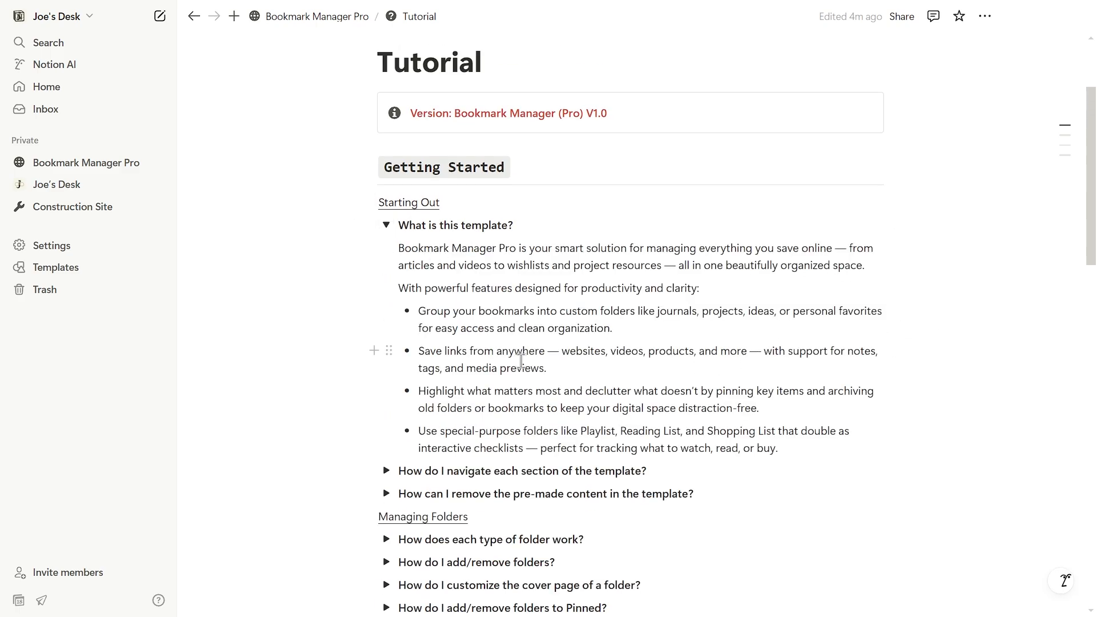
{"action": "left_click", "coordinate": [386, 226]}
{"action": "left_click", "coordinate": [386, 247]}
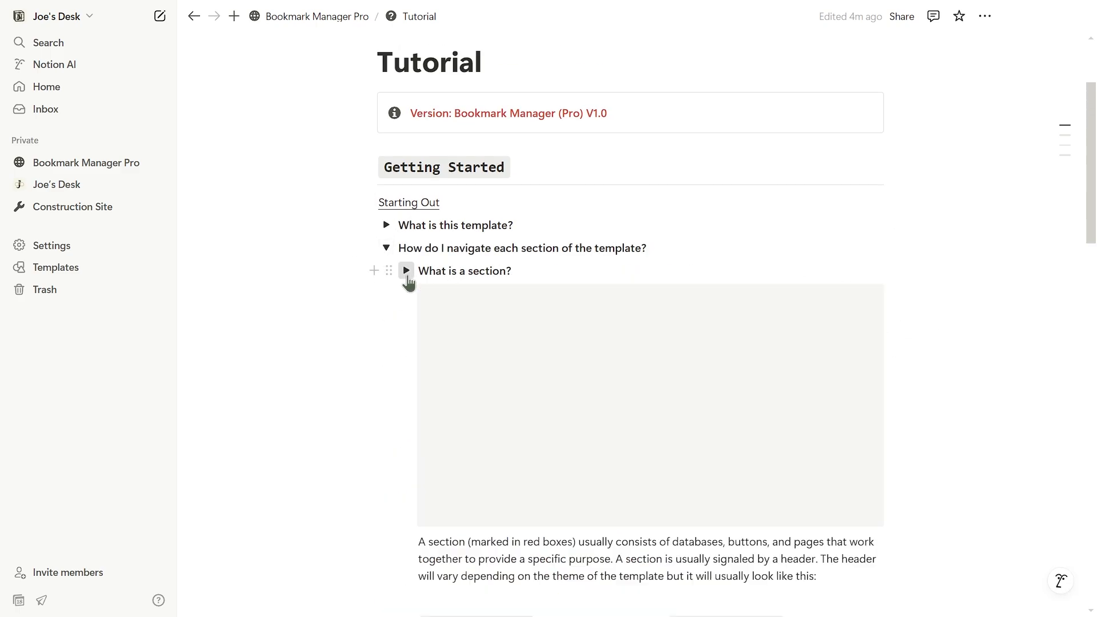
{"action": "scroll", "coordinate": [400, 240], "scroll_direction": "down", "scroll_amount": 3}
{"action": "left_click", "coordinate": [406, 128]}
{"action": "left_click", "coordinate": [406, 151]}
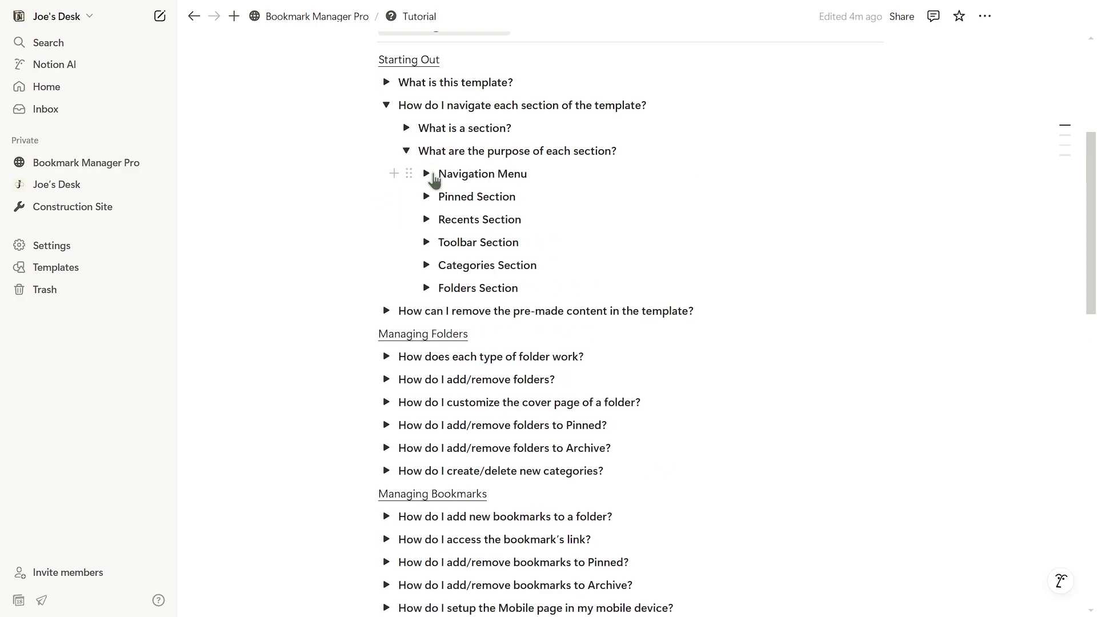
{"action": "left_click", "coordinate": [426, 196]}
{"action": "left_click", "coordinate": [427, 197]}
{"action": "left_click", "coordinate": [426, 219]}
{"action": "left_click", "coordinate": [406, 151]}
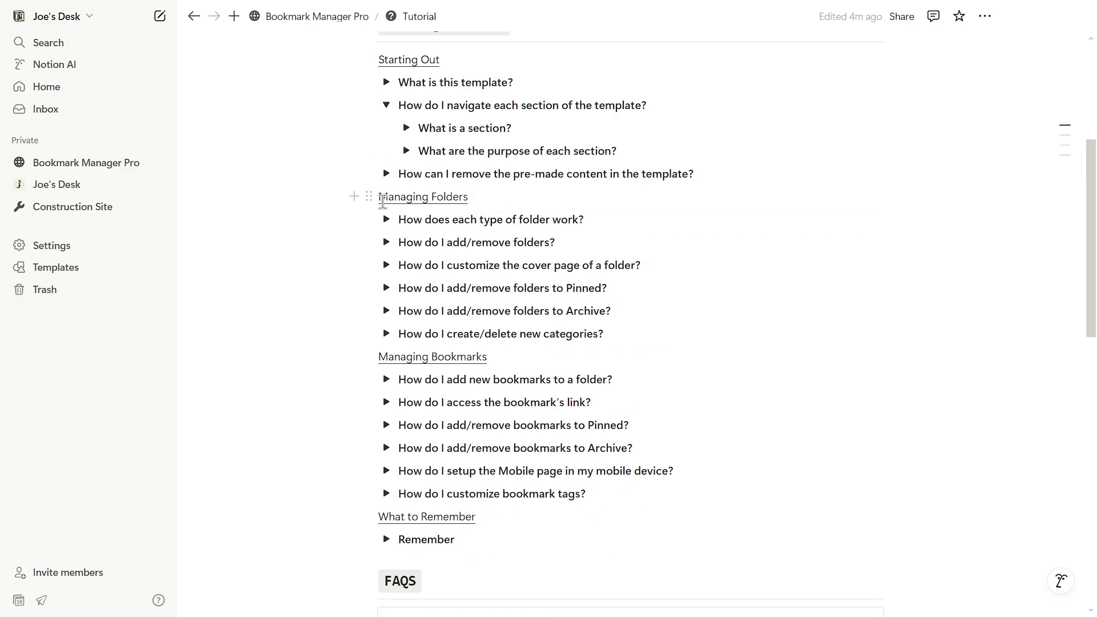
Check how to remove pre-made content and how each folder type works.
{"action": "left_click", "coordinate": [386, 171]}
{"action": "scroll", "coordinate": [907, 264], "scroll_direction": "down", "scroll_amount": 3}
{"action": "scroll", "coordinate": [907, 264], "scroll_direction": "up", "scroll_amount": 3}
{"action": "left_click", "coordinate": [386, 173]}
{"action": "left_click", "coordinate": [386, 105]}
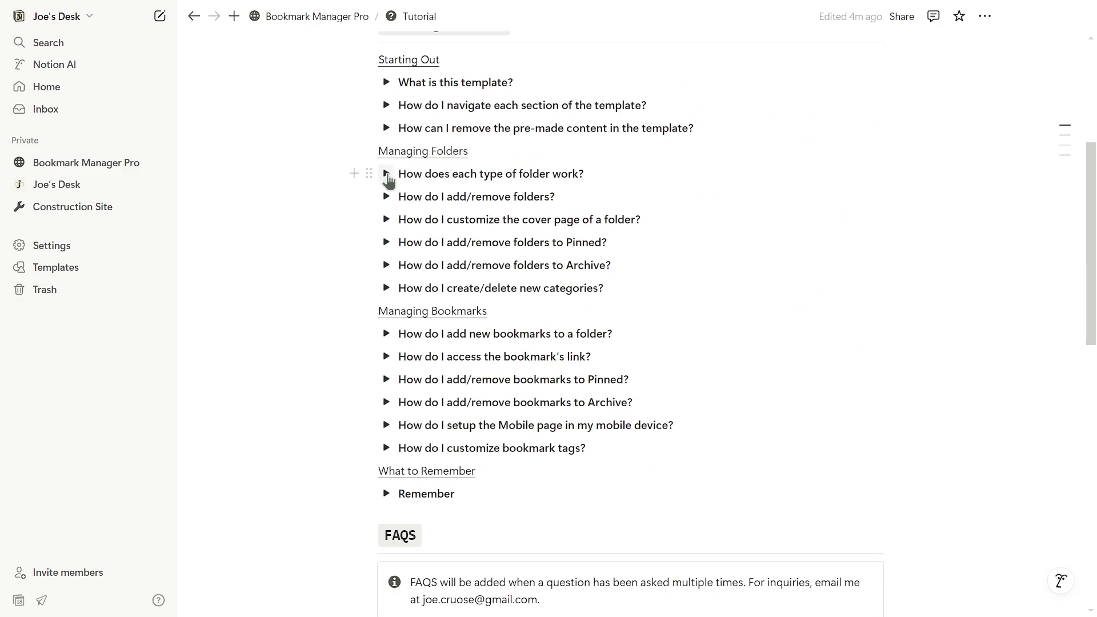
{"action": "left_click", "coordinate": [386, 173]}
{"action": "left_click", "coordinate": [387, 174]}
{"action": "scroll", "coordinate": [769, 308], "scroll_direction": "up", "scroll_amount": 2}
{"action": "scroll", "coordinate": [770, 308], "scroll_direction": "up", "scroll_amount": 3}
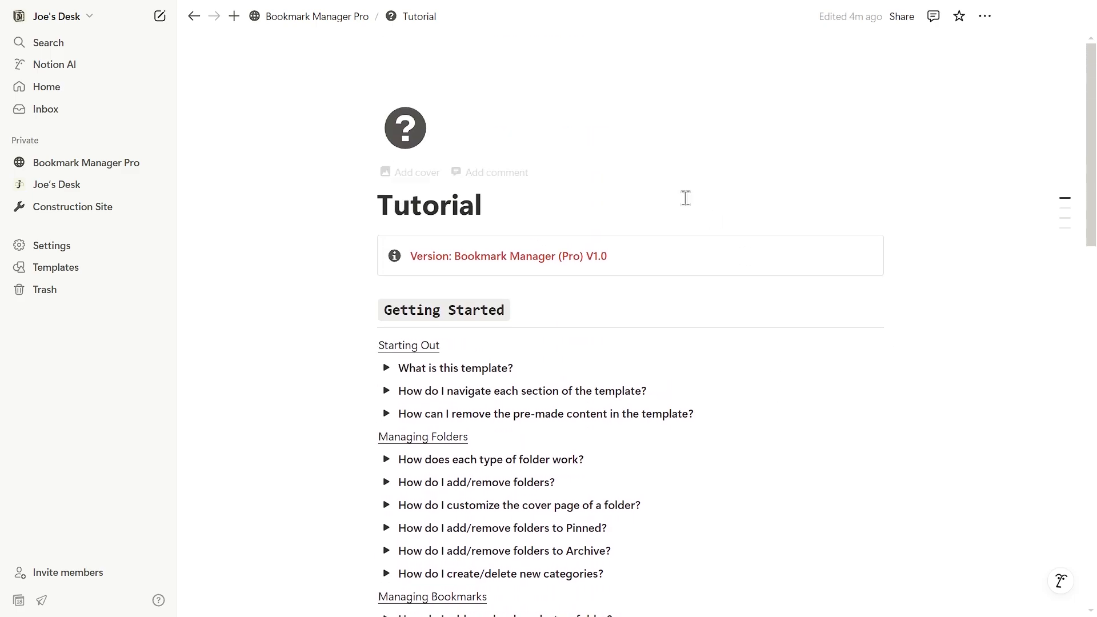
Go from the home page to the Database page, collapsing the Tutorial note.
{"action": "left_click", "coordinate": [317, 17]}
{"action": "scroll", "coordinate": [420, 179], "scroll_direction": "down", "scroll_amount": 3}
{"action": "left_click", "coordinate": [286, 220]}
{"action": "scroll", "coordinate": [294, 286], "scroll_direction": "down", "scroll_amount": 3}
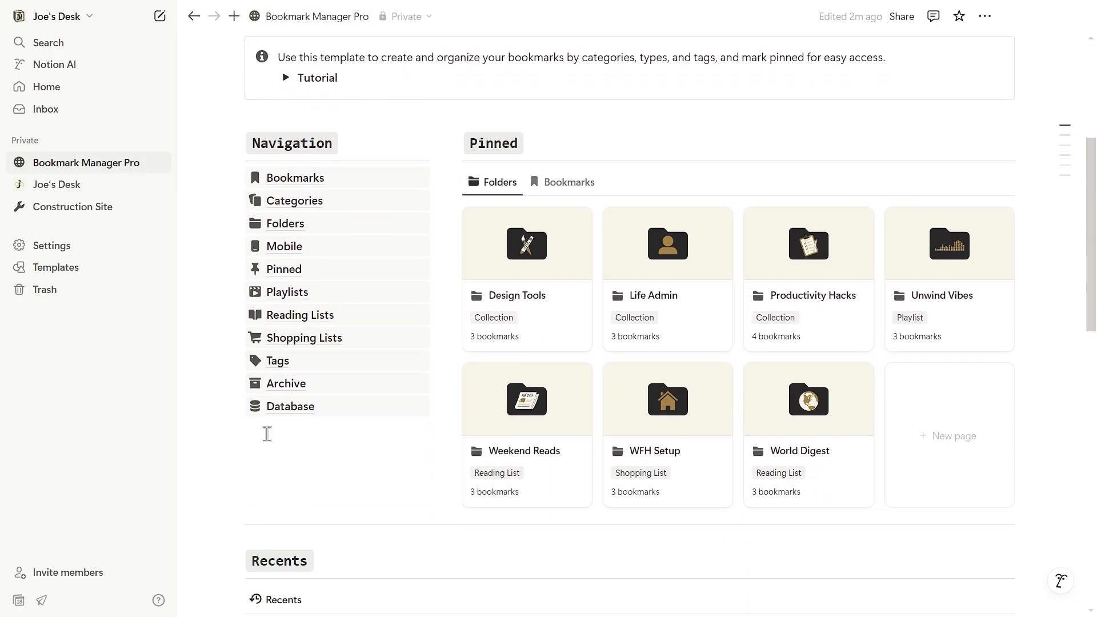
{"action": "left_click", "coordinate": [323, 407]}
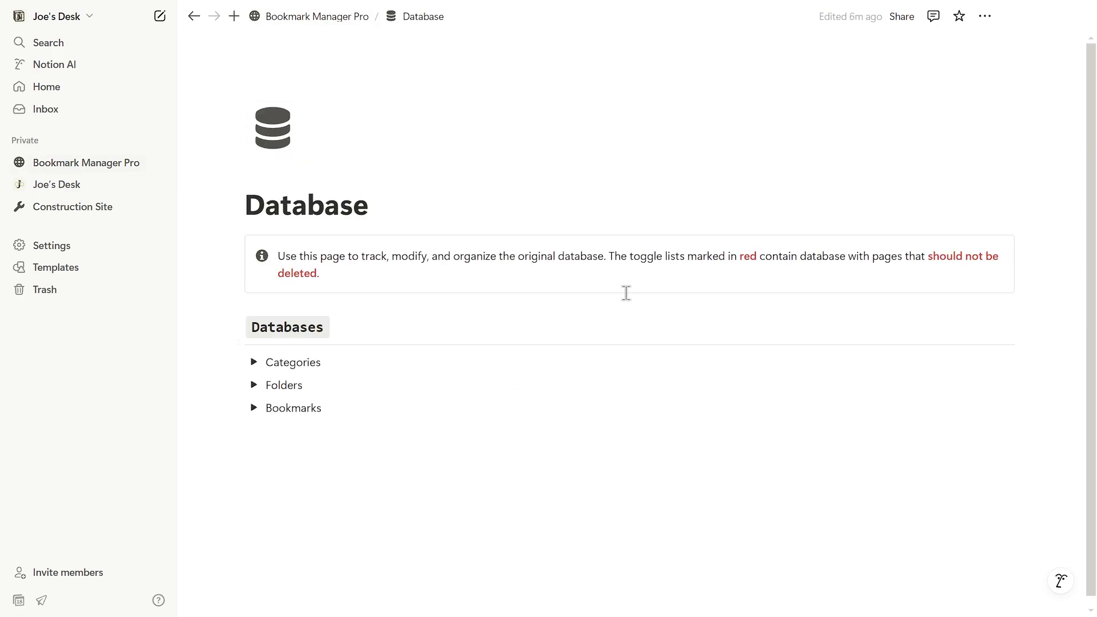
{"action": "left_click", "coordinate": [255, 358]}
{"action": "left_click", "coordinate": [255, 359]}
Delete all 15 rows from the Folders database.
{"action": "left_click", "coordinate": [254, 376]}
{"action": "scroll", "coordinate": [347, 311], "scroll_direction": "down", "scroll_amount": 4}
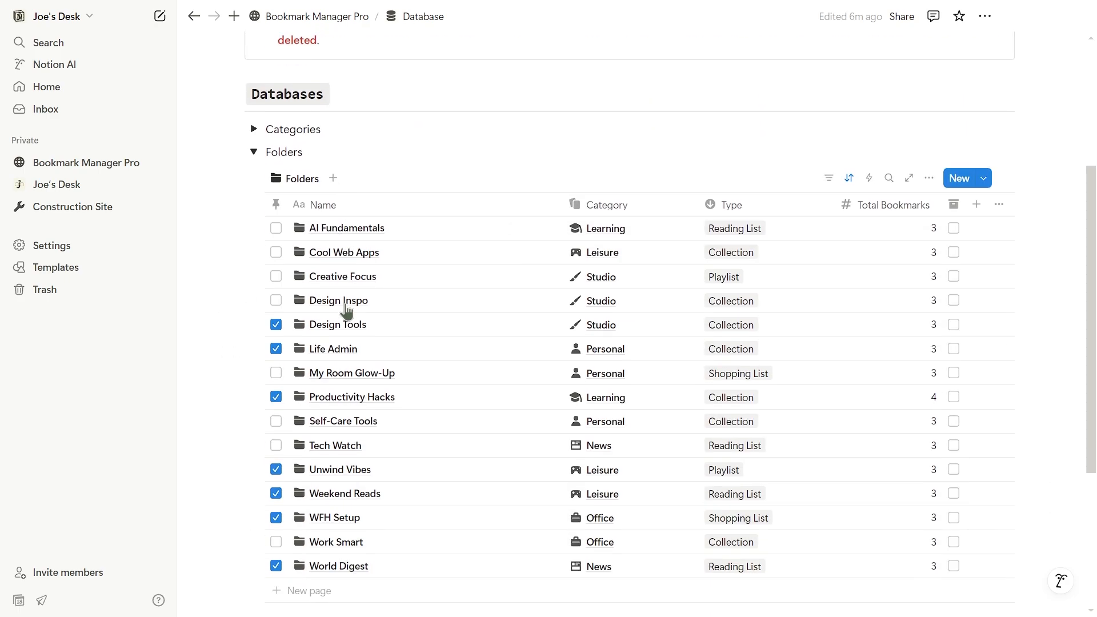
{"action": "scroll", "coordinate": [423, 330], "scroll_direction": "down", "scroll_amount": 1}
{"action": "scroll", "coordinate": [288, 197], "scroll_direction": "up", "scroll_amount": 1}
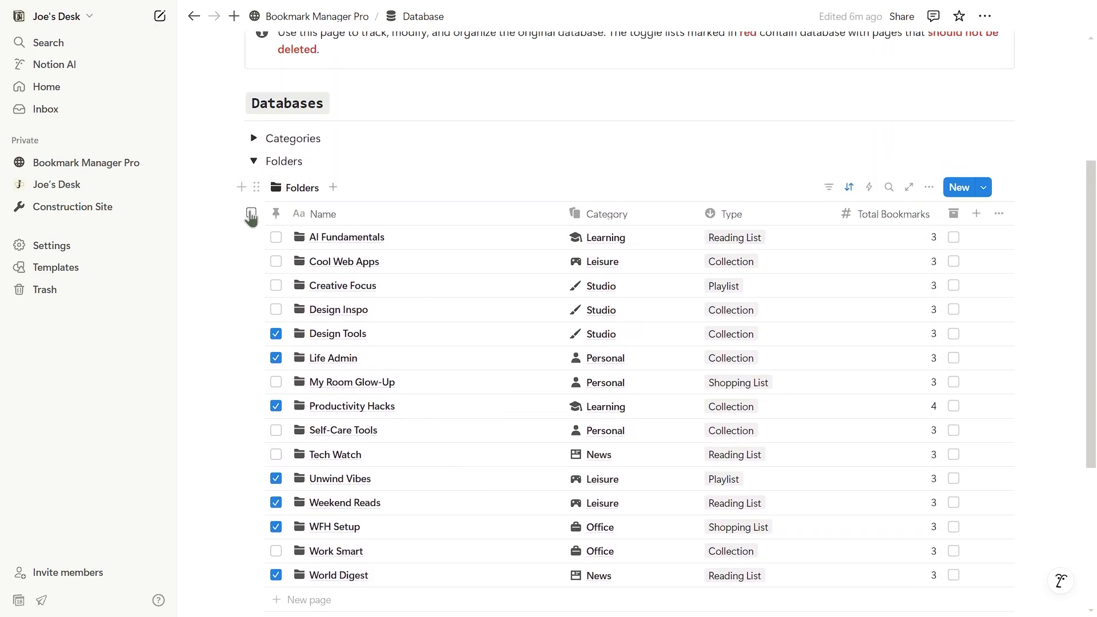
{"action": "left_click", "coordinate": [251, 214]}
{"action": "left_click", "coordinate": [564, 191]}
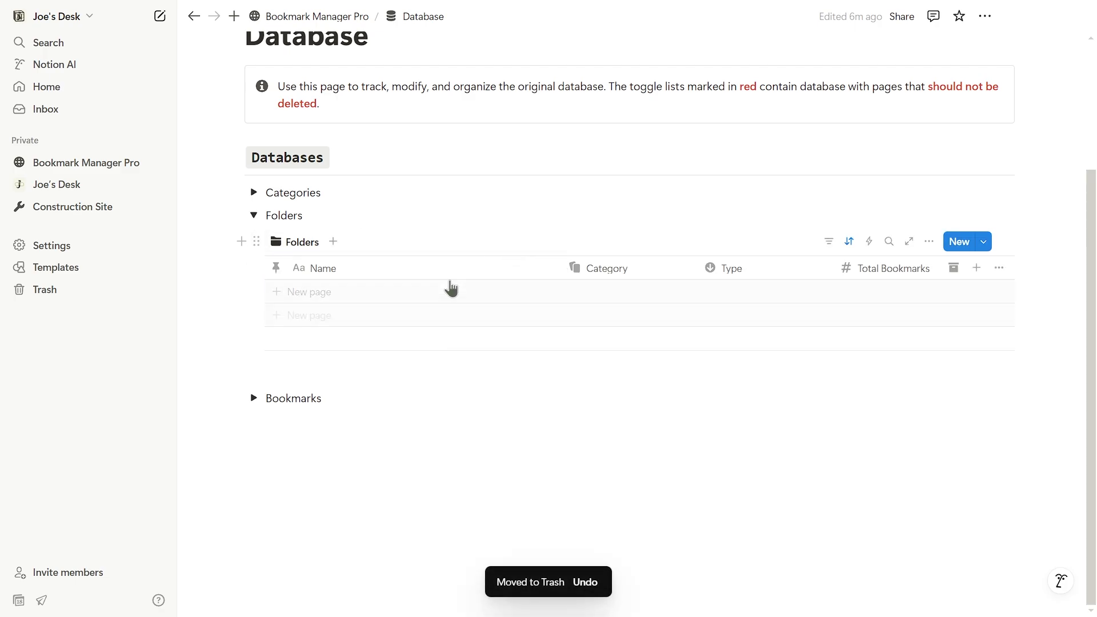
{"action": "left_click", "coordinate": [254, 215]}
Delete all 46 bookmarks and verify each category now shows 0 folders.
{"action": "left_click", "coordinate": [254, 398]}
{"action": "scroll", "coordinate": [392, 282], "scroll_direction": "down", "scroll_amount": 5}
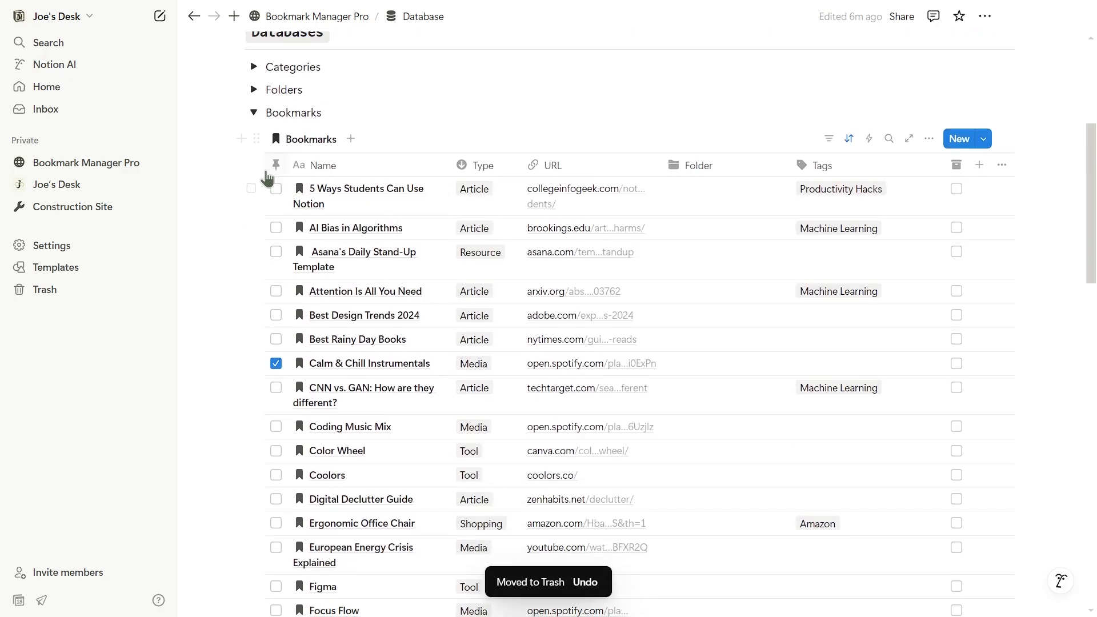
{"action": "left_click", "coordinate": [251, 165]}
{"action": "left_click", "coordinate": [647, 137]}
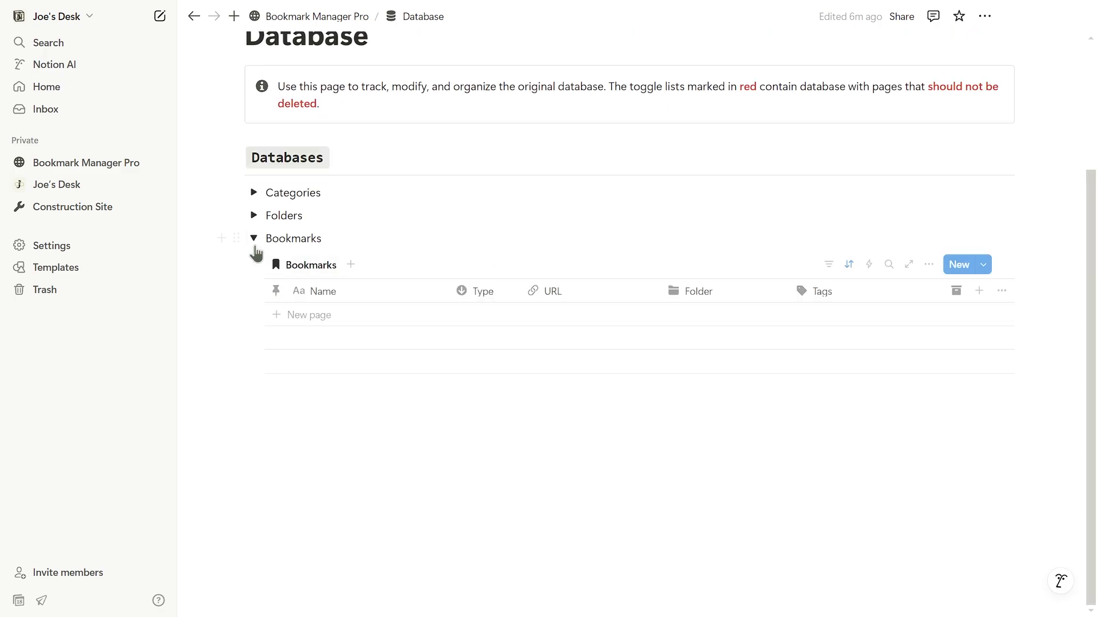
{"action": "left_click", "coordinate": [255, 247]}
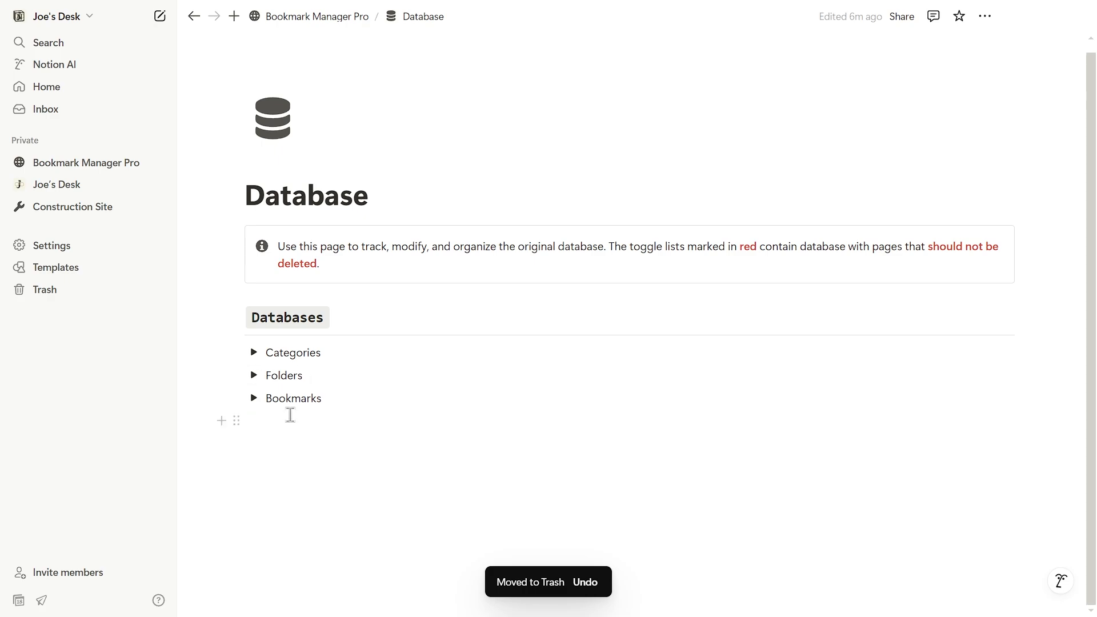
{"action": "left_click", "coordinate": [254, 353]}
{"action": "scroll", "coordinate": [413, 284], "scroll_direction": "down", "scroll_amount": 4}
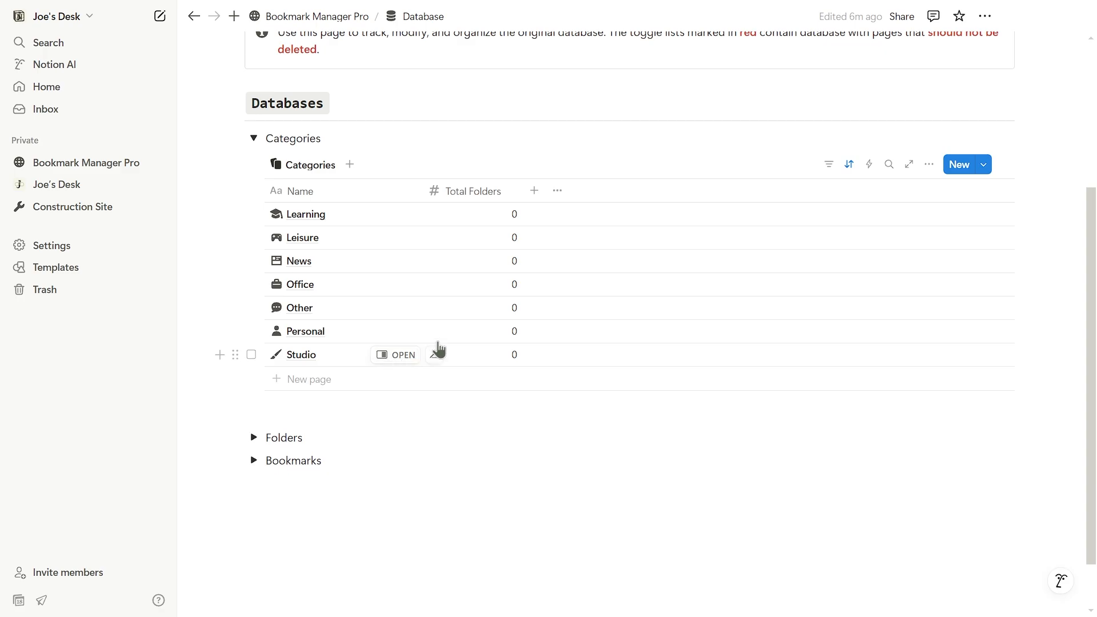
{"action": "left_click", "coordinate": [254, 139]}
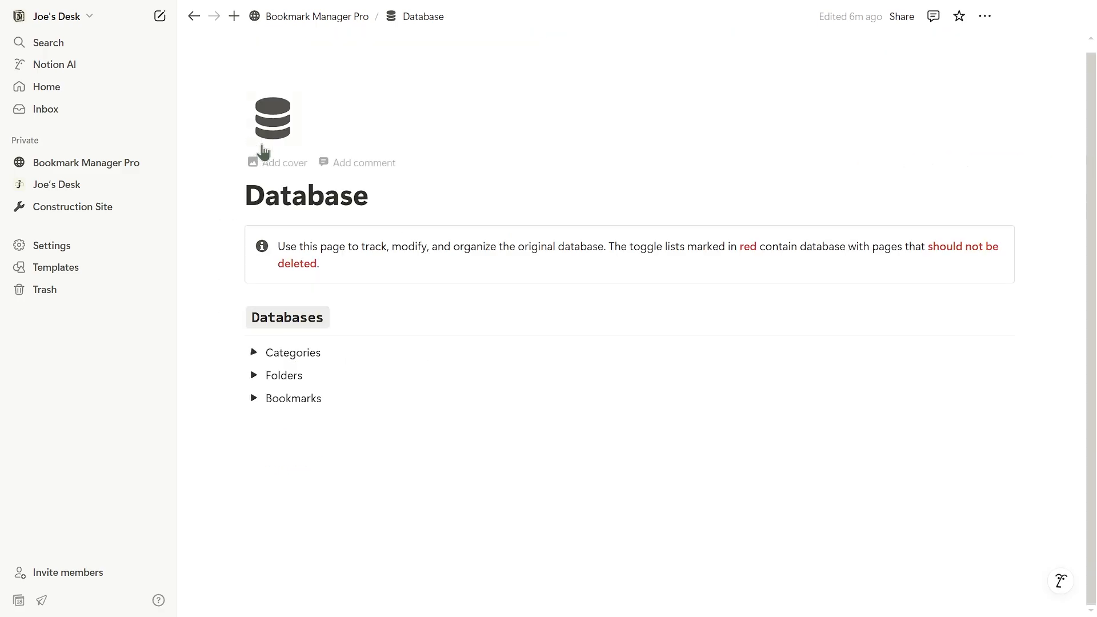
Create the collection folder 'Office Websites' with category Office.
{"action": "left_click", "coordinate": [332, 15]}
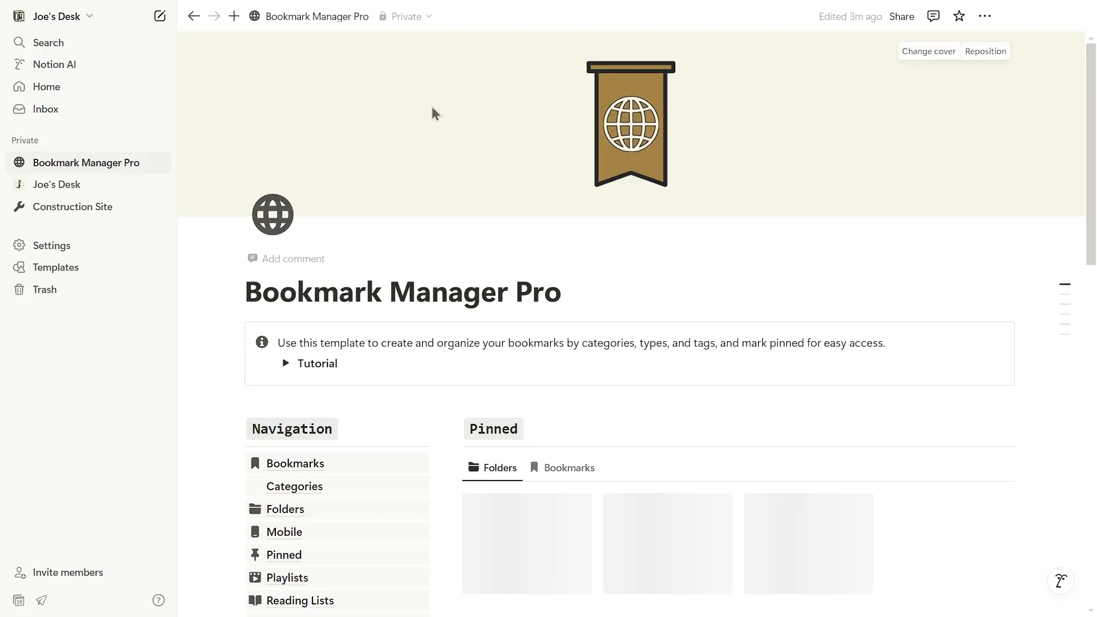
{"action": "scroll", "coordinate": [625, 213], "scroll_direction": "down", "scroll_amount": 10}
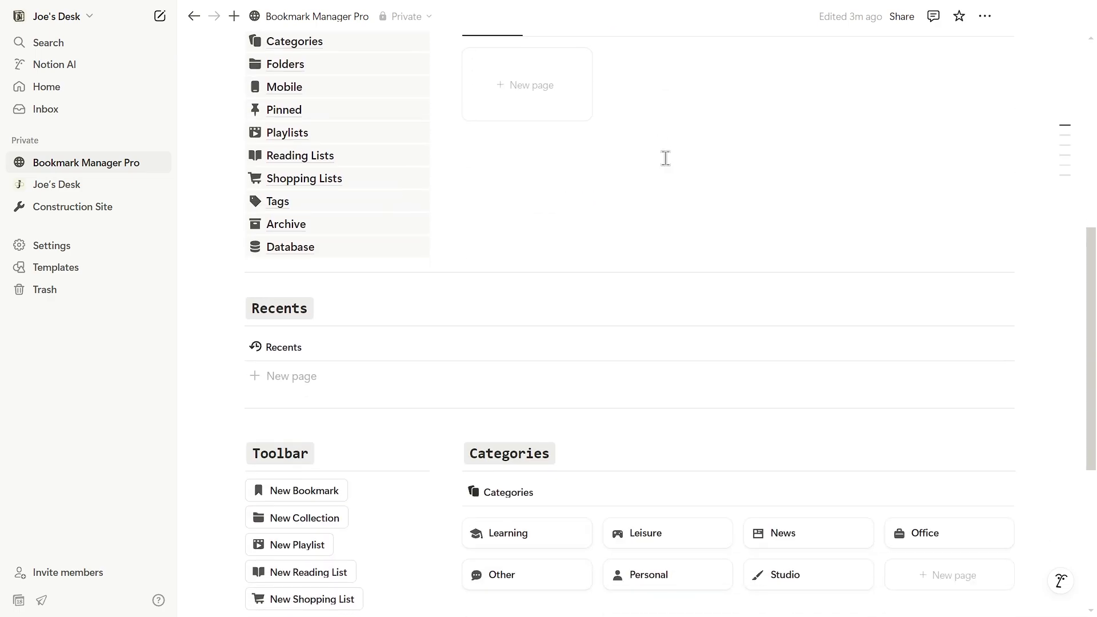
{"action": "scroll", "coordinate": [594, 171], "scroll_direction": "down", "scroll_amount": 3}
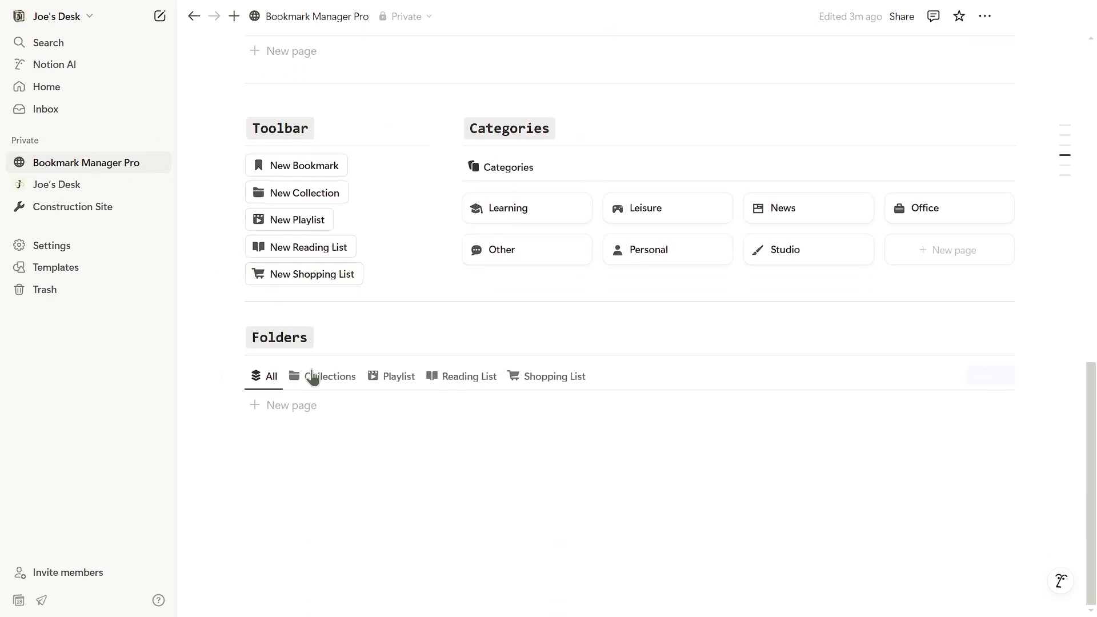
{"action": "scroll", "coordinate": [387, 309], "scroll_direction": "up", "scroll_amount": 1}
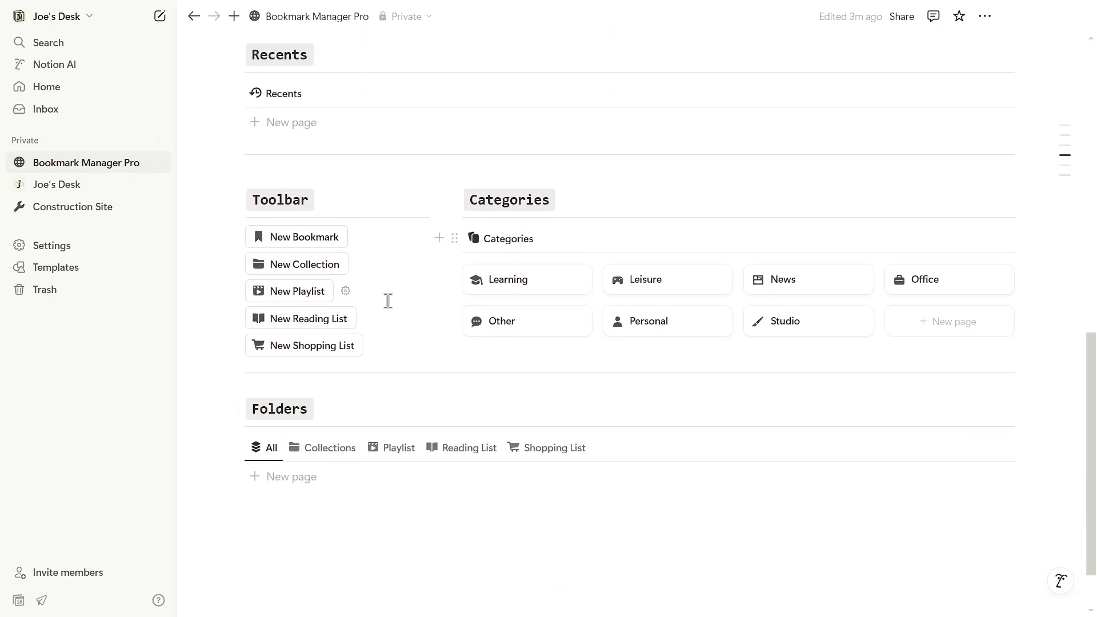
{"action": "left_click", "coordinate": [318, 266]}
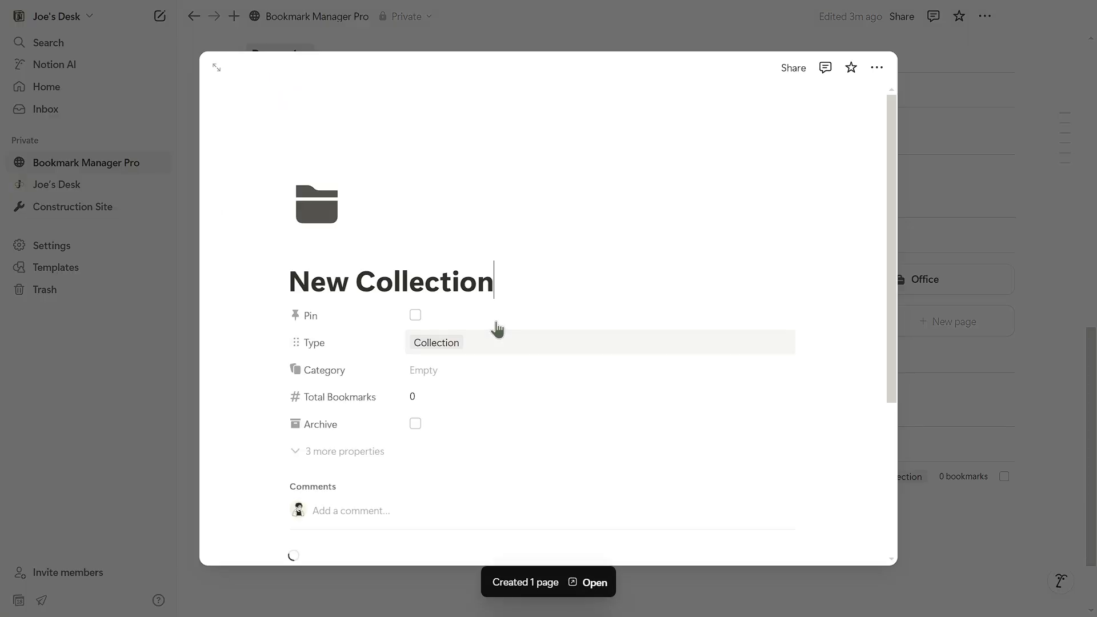
{"action": "left_click", "coordinate": [428, 298]}
{"action": "left_click", "coordinate": [479, 410]}
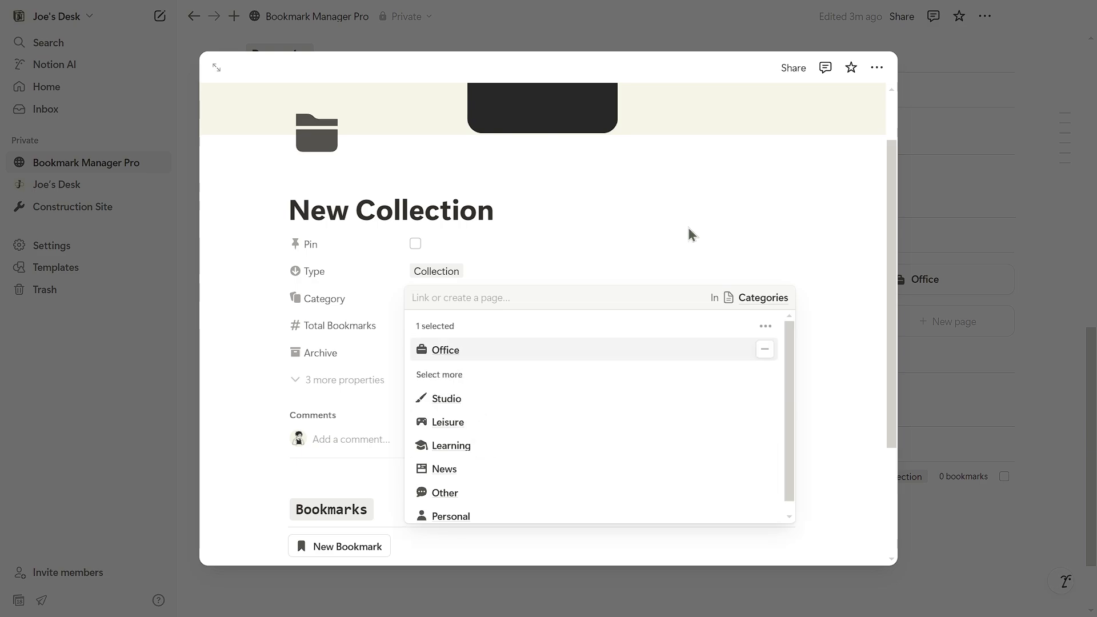
{"action": "left_click", "coordinate": [688, 232]}
{"action": "triple_click", "coordinate": [465, 295]}
{"action": "type", "text": "Office Websites"}
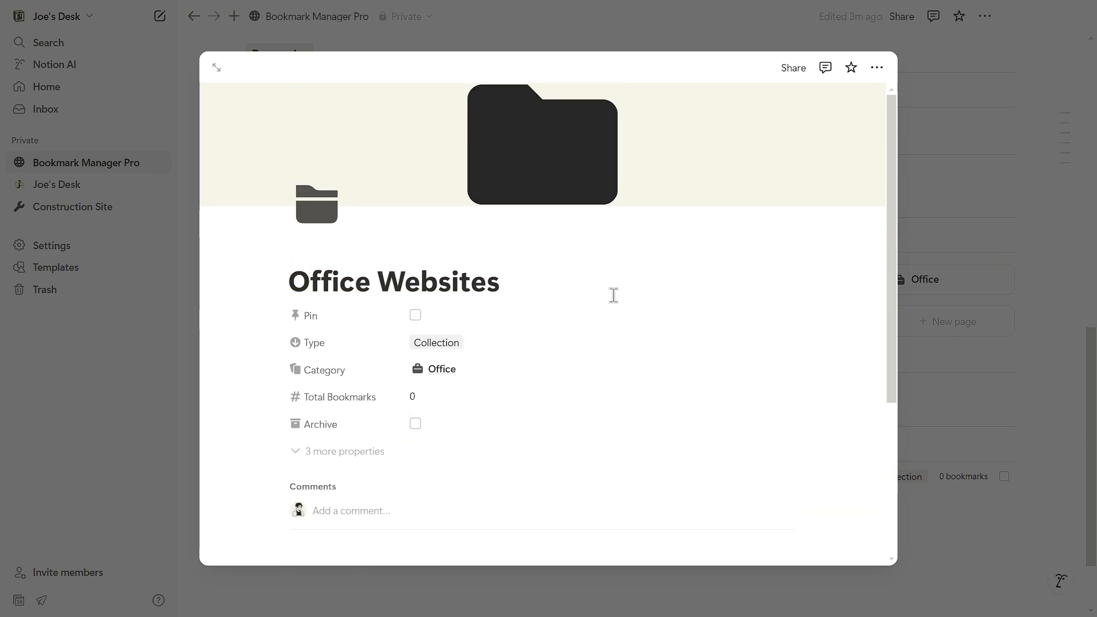
{"action": "key", "text": "Escape"}
Create the playlist folder 'Vibe Songs' with category Leisure.
{"action": "left_click", "coordinate": [294, 218]}
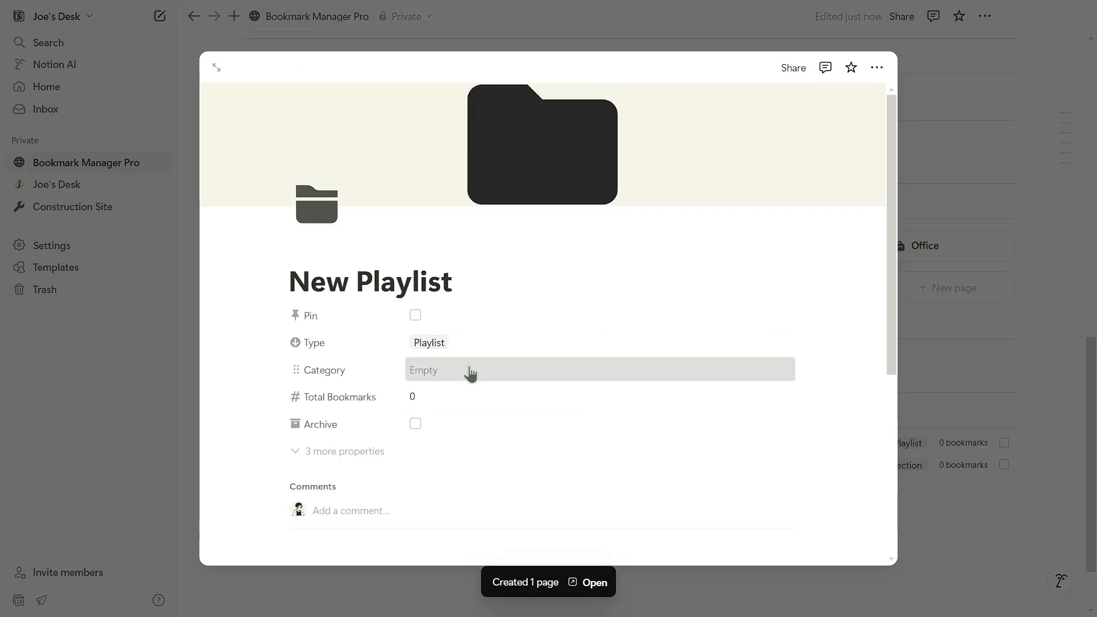
{"action": "left_click", "coordinate": [465, 372]}
{"action": "left_click", "coordinate": [463, 456]}
{"action": "triple_click", "coordinate": [441, 285]}
{"action": "type", "text": "Vibe Songs"}
{"action": "key", "text": "Escape"}
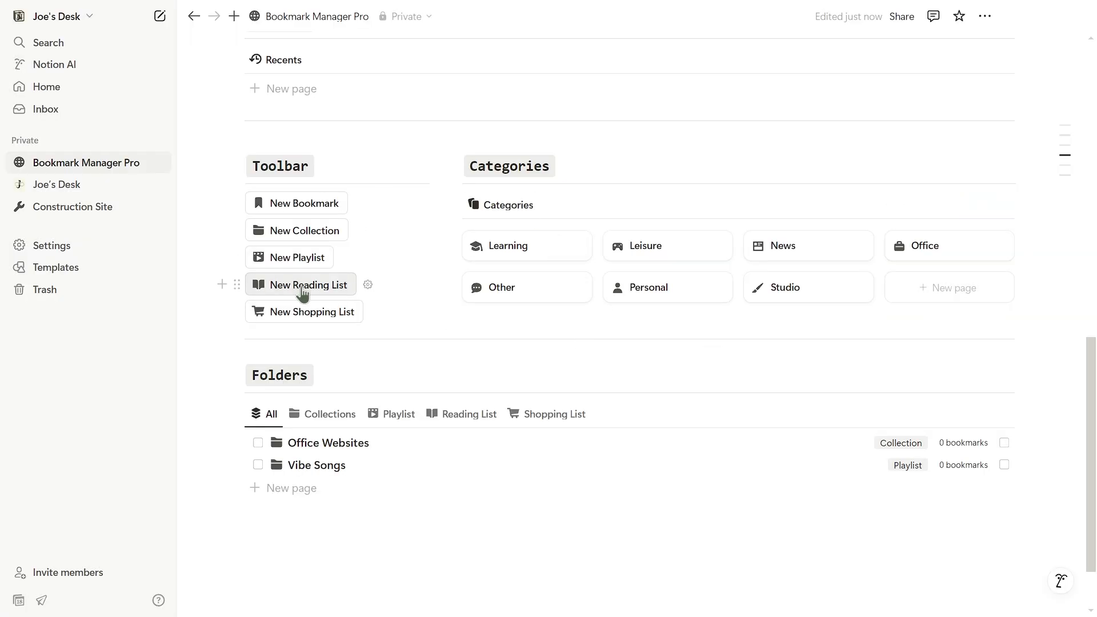
Create the reading list folder 'Research Homework' with category Learning.
{"action": "left_click", "coordinate": [301, 289]}
{"action": "left_click", "coordinate": [451, 370]}
{"action": "left_click", "coordinate": [457, 492]}
{"action": "triple_click", "coordinate": [438, 280]}
{"action": "type", "text": "Research Homework"}
{"action": "key", "text": "Escape"}
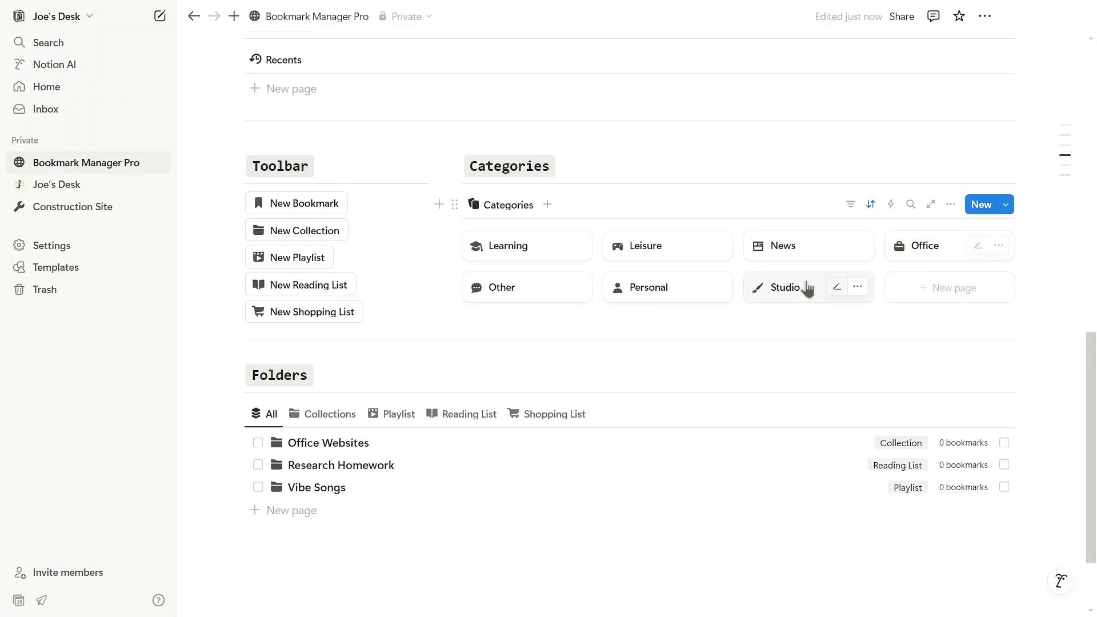
Create the shopping list folder 'Room Renovation' with category Personal.
{"action": "left_click", "coordinate": [311, 310]}
{"action": "triple_click", "coordinate": [483, 284]}
{"action": "type", "text": "Room Renovation"}
{"action": "left_click", "coordinate": [451, 370]}
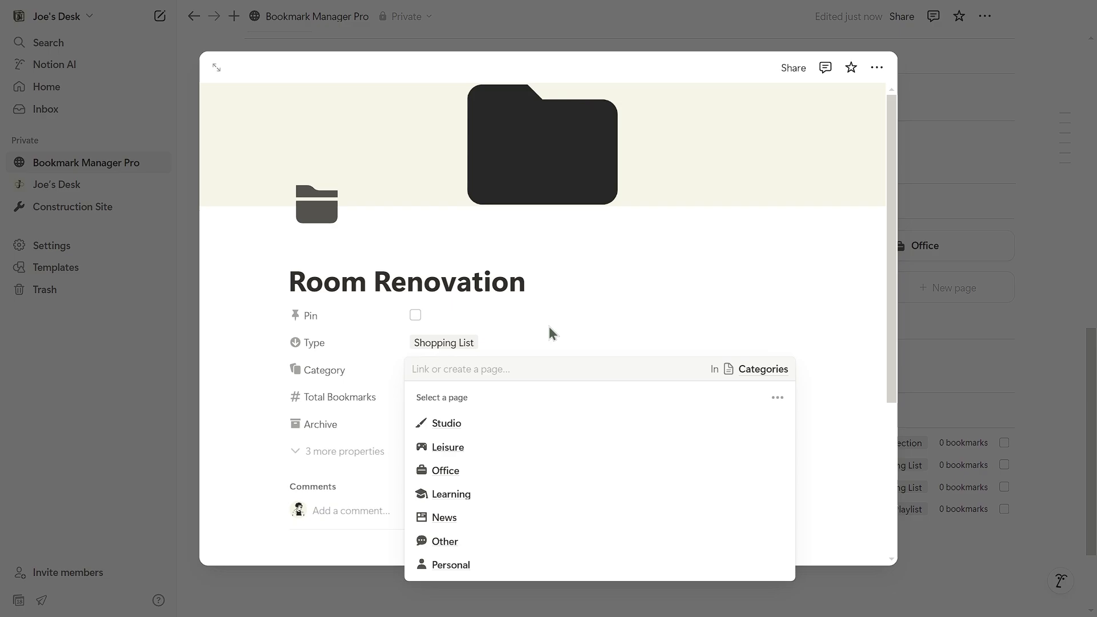
{"action": "left_click", "coordinate": [491, 564]}
{"action": "key", "text": "Escape"}
Check the new folders under each type filter and in the Learning category and Categories database.
{"action": "left_click", "coordinate": [328, 345]}
{"action": "left_click", "coordinate": [399, 351]}
{"action": "left_click", "coordinate": [470, 352]}
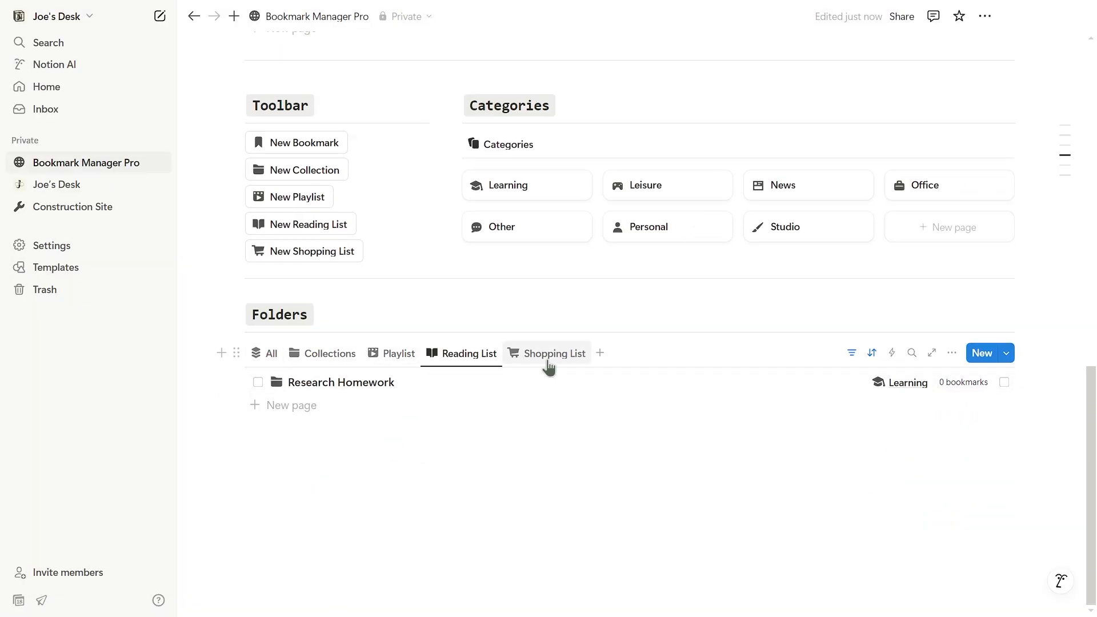
{"action": "left_click", "coordinate": [548, 354]}
{"action": "left_click", "coordinate": [265, 353]}
{"action": "left_click", "coordinate": [517, 184]}
{"action": "scroll", "coordinate": [311, 365], "scroll_direction": "down", "scroll_amount": 4}
{"action": "left_click", "coordinate": [430, 17]}
{"action": "key", "text": "ctrl+bracketleft"}
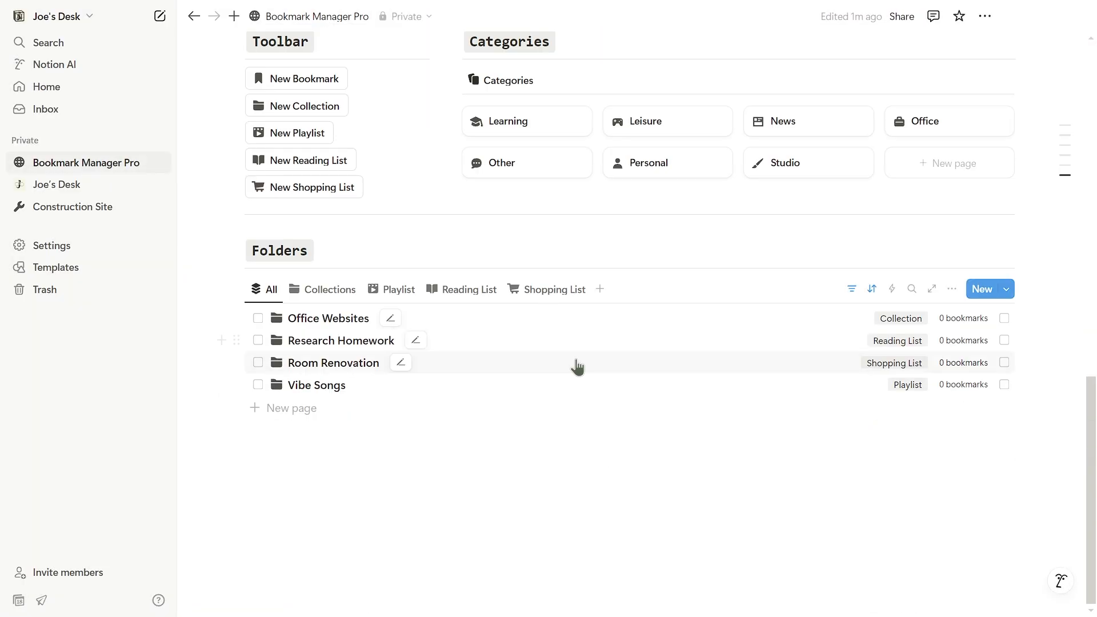
{"action": "scroll", "coordinate": [575, 367], "scroll_direction": "up", "scroll_amount": 3}
Create a new bookmark titled 'LinkedIn'.
{"action": "left_click", "coordinate": [316, 217]}
{"action": "triple_click", "coordinate": [447, 251]}
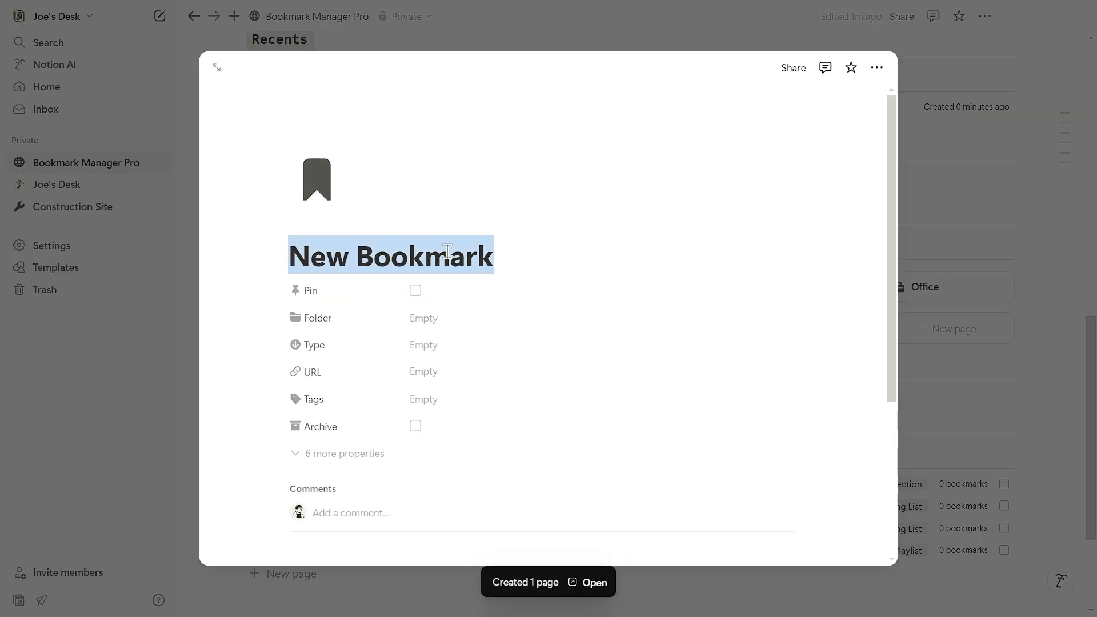
{"action": "key", "text": "BackSpace"}
{"action": "type", "text": "Linkedin"}
{"action": "right_click", "coordinate": [385, 258]}
{"action": "left_click", "coordinate": [416, 270]}
{"action": "left_click", "coordinate": [423, 318]}
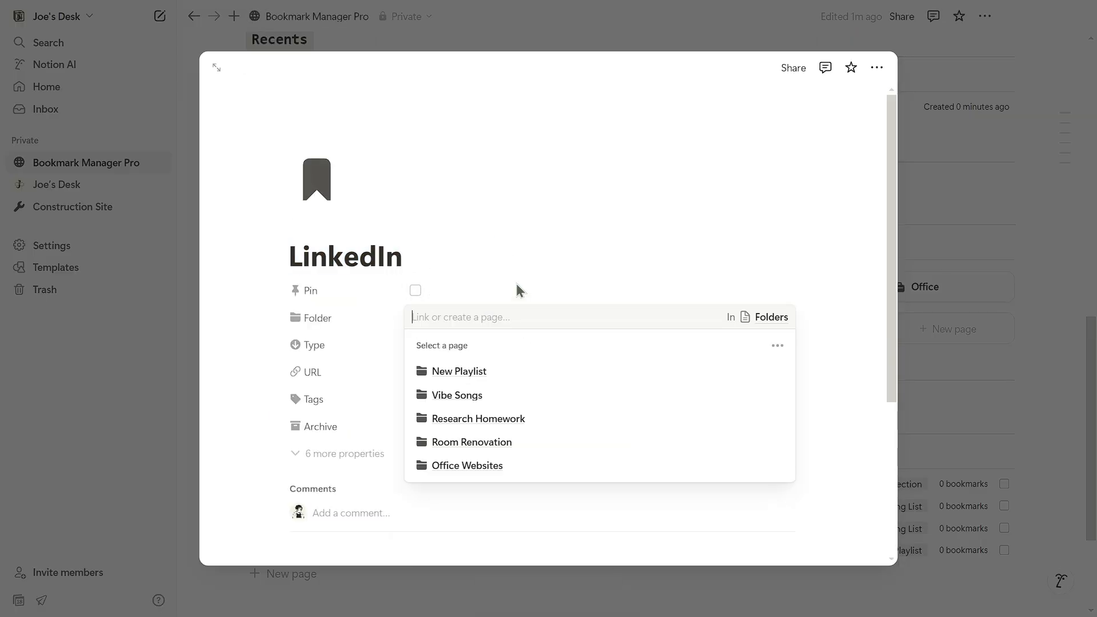
{"action": "left_click", "coordinate": [465, 463]}
{"action": "left_click", "coordinate": [483, 345]}
{"action": "left_click", "coordinate": [497, 489]}
{"action": "left_click", "coordinate": [471, 370]}
{"action": "type", "text": "www.linkedin"}
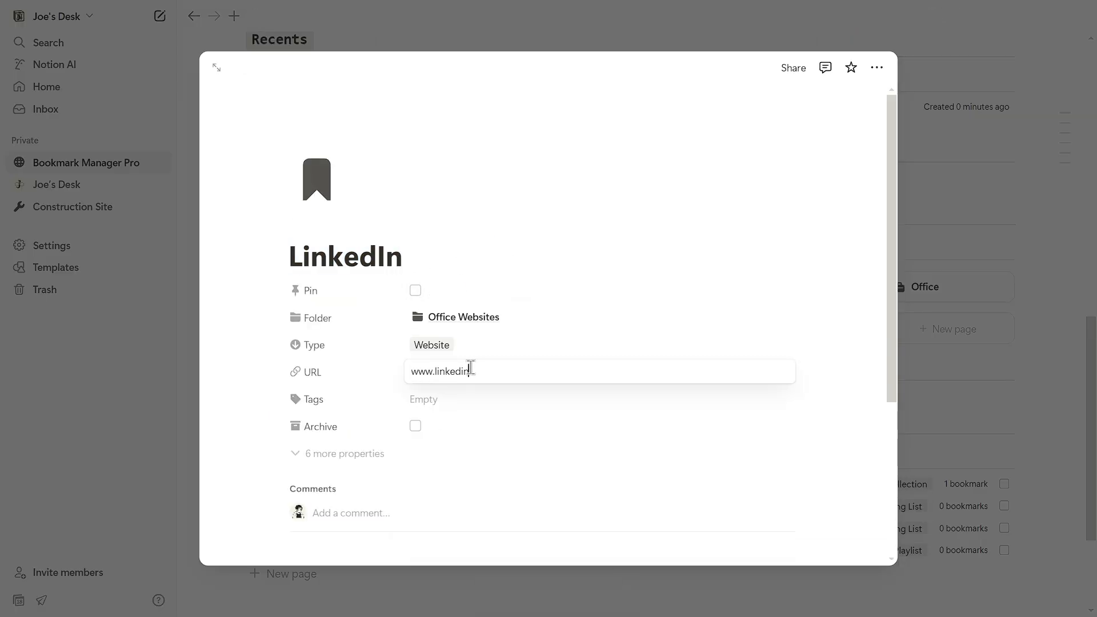
{"action": "type", "text": ".com"}
{"action": "key", "text": "Tab"}
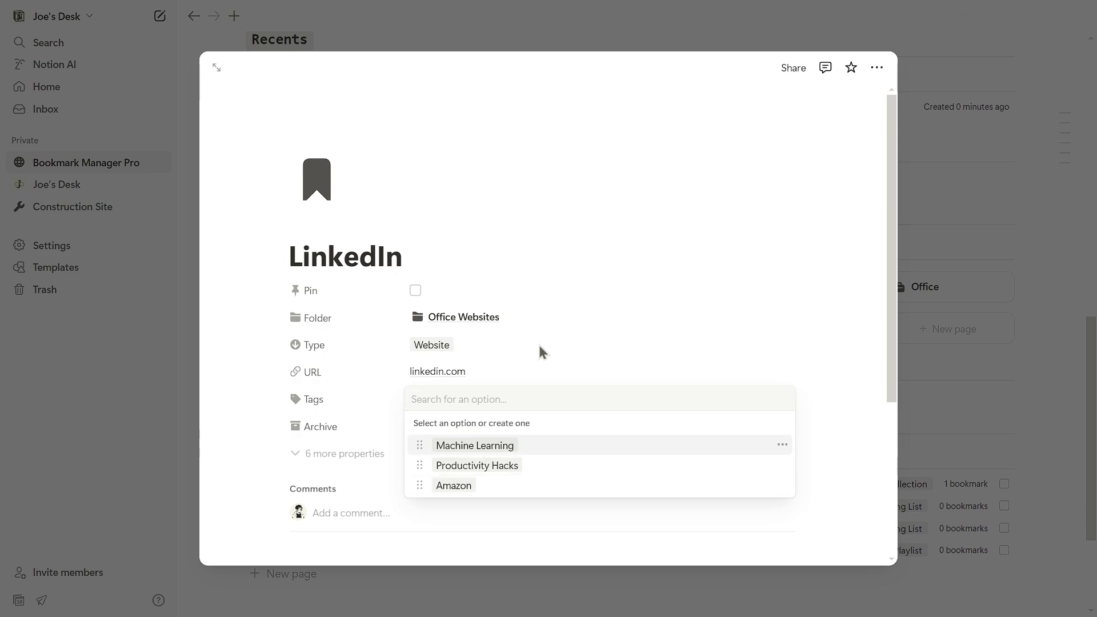
Tag the bookmark 'Work' with the Default colour.
{"action": "type", "text": "Work"}
{"action": "key", "text": "Return"}
{"action": "left_click", "coordinate": [782, 504]}
{"action": "left_click", "coordinate": [817, 296]}
{"action": "left_click", "coordinate": [679, 322]}
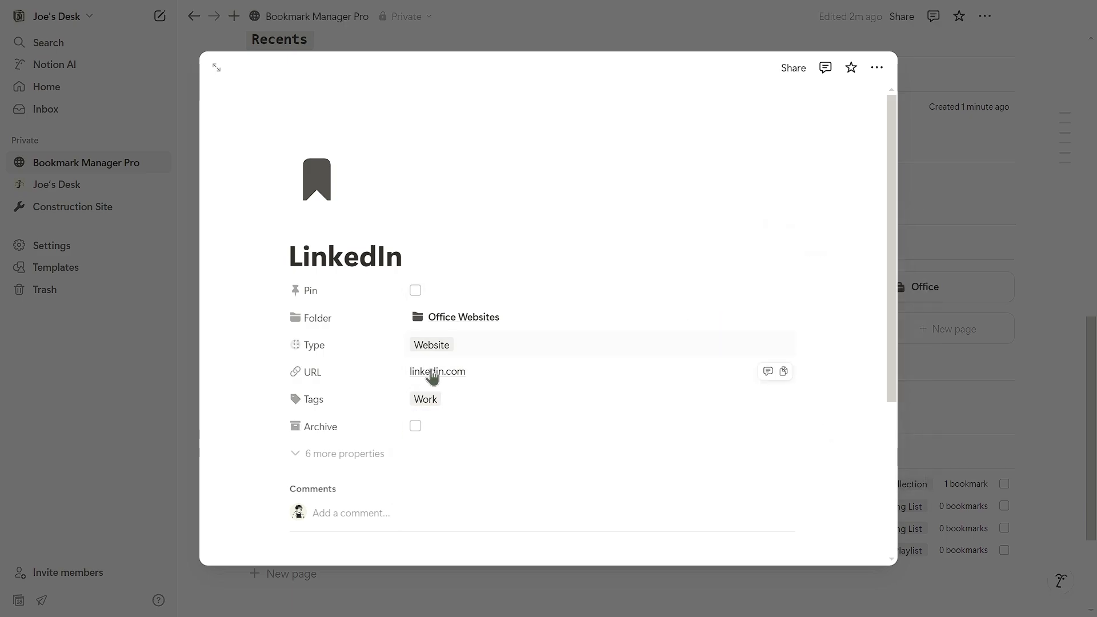
{"action": "left_click", "coordinate": [911, 284]}
Confirm the LinkedIn bookmark appears inside the Office Websites folder.
{"action": "scroll", "coordinate": [571, 372], "scroll_direction": "down", "scroll_amount": 1}
{"action": "left_click", "coordinate": [416, 420]}
{"action": "left_click", "coordinate": [582, 20]}
{"action": "scroll", "coordinate": [358, 193], "scroll_direction": "down", "scroll_amount": 6}
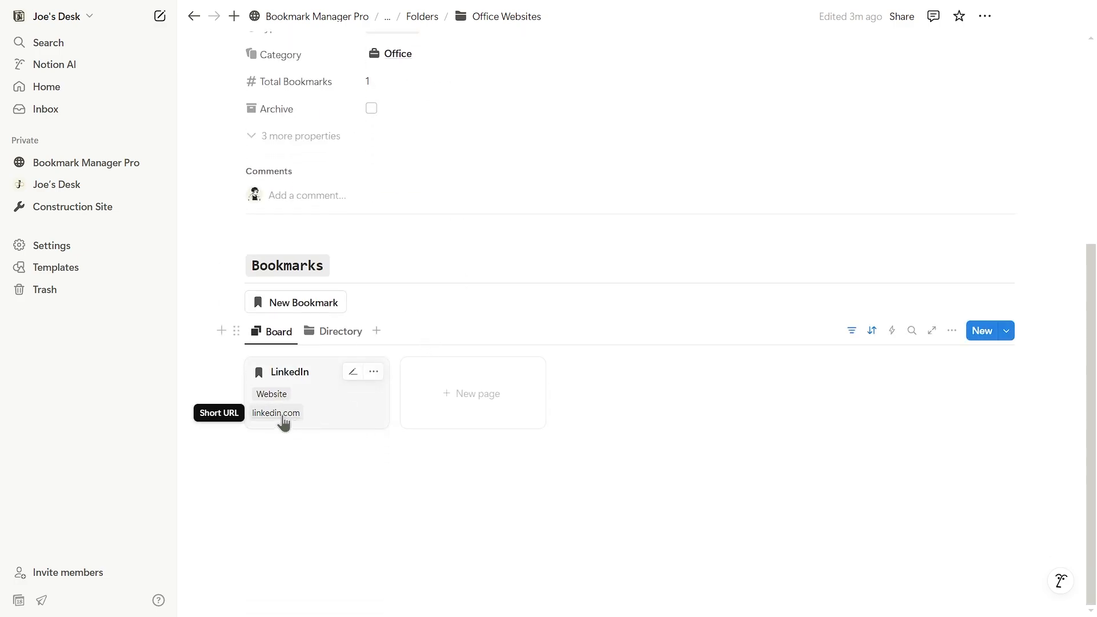
{"action": "left_click", "coordinate": [349, 425]}
{"action": "right_click", "coordinate": [458, 372]}
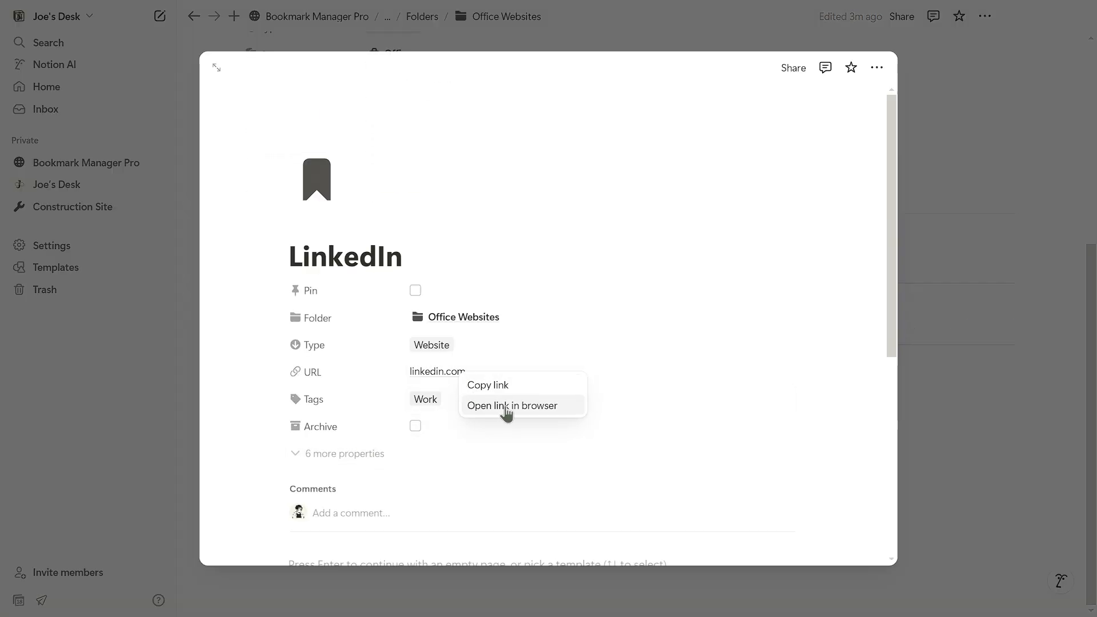
{"action": "left_click", "coordinate": [531, 407]}
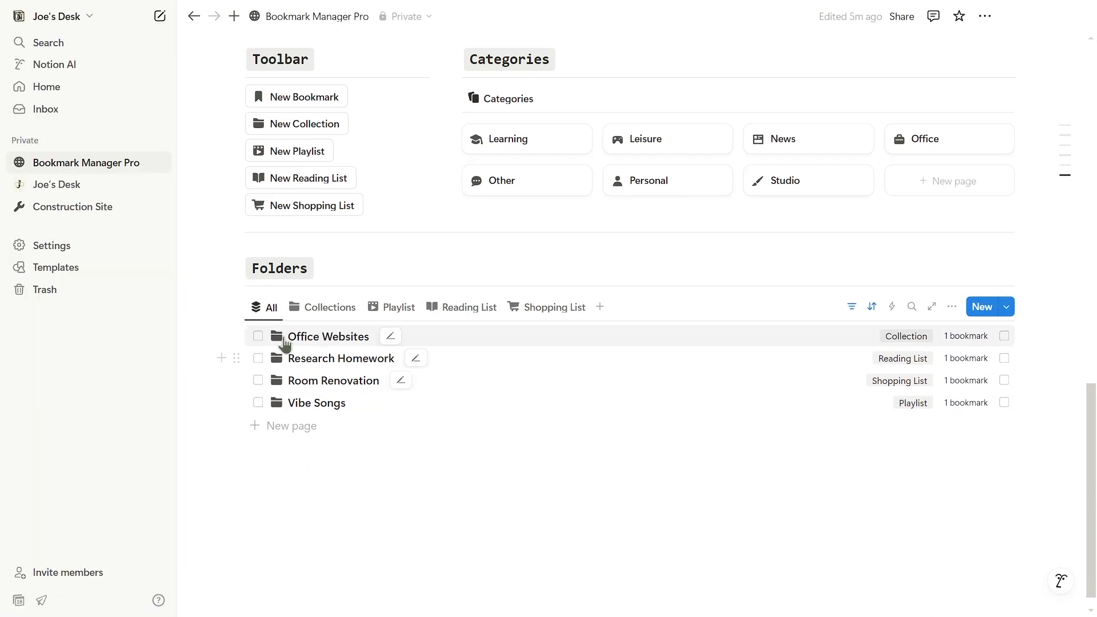
Pin the Office Websites folder and preview it in the side view.
{"action": "left_click", "coordinate": [257, 336]}
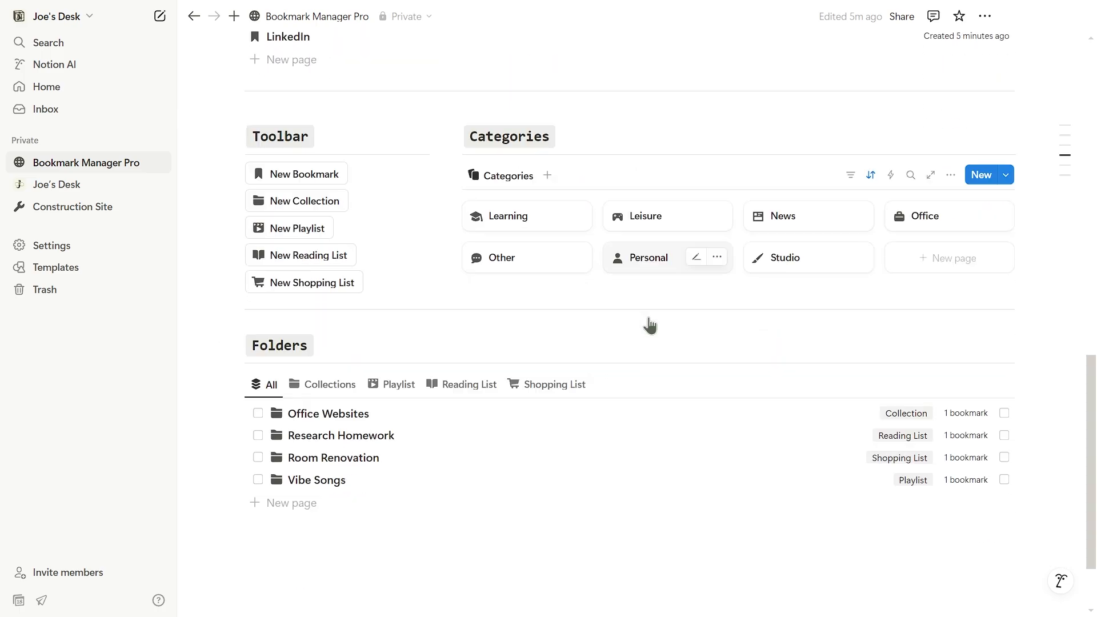
{"action": "left_click", "coordinate": [646, 332]}
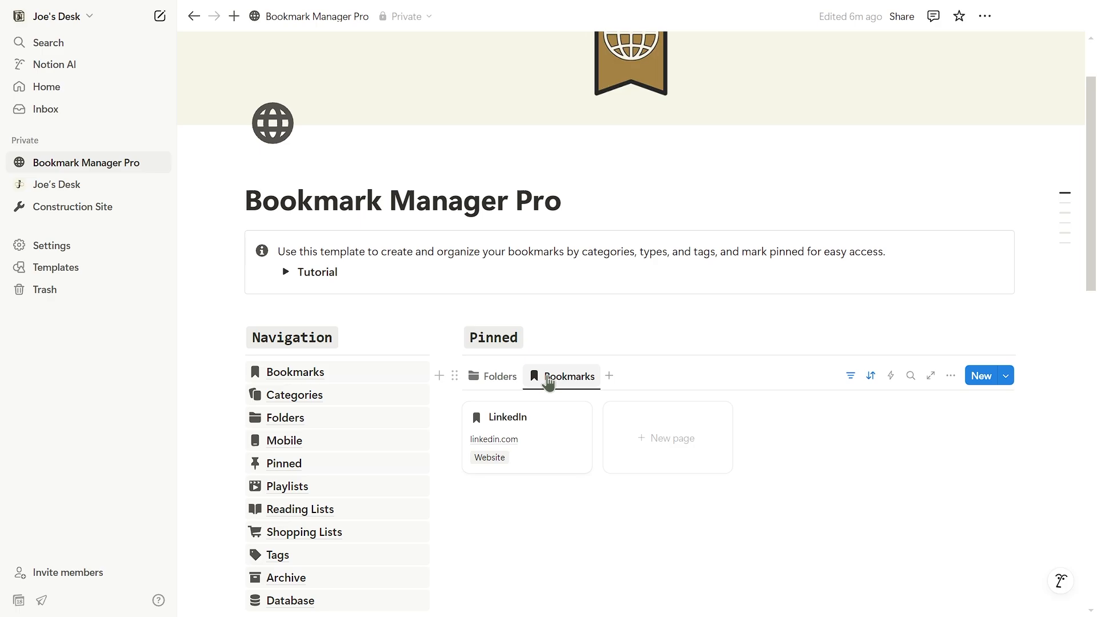
{"action": "left_click", "coordinate": [514, 317]}
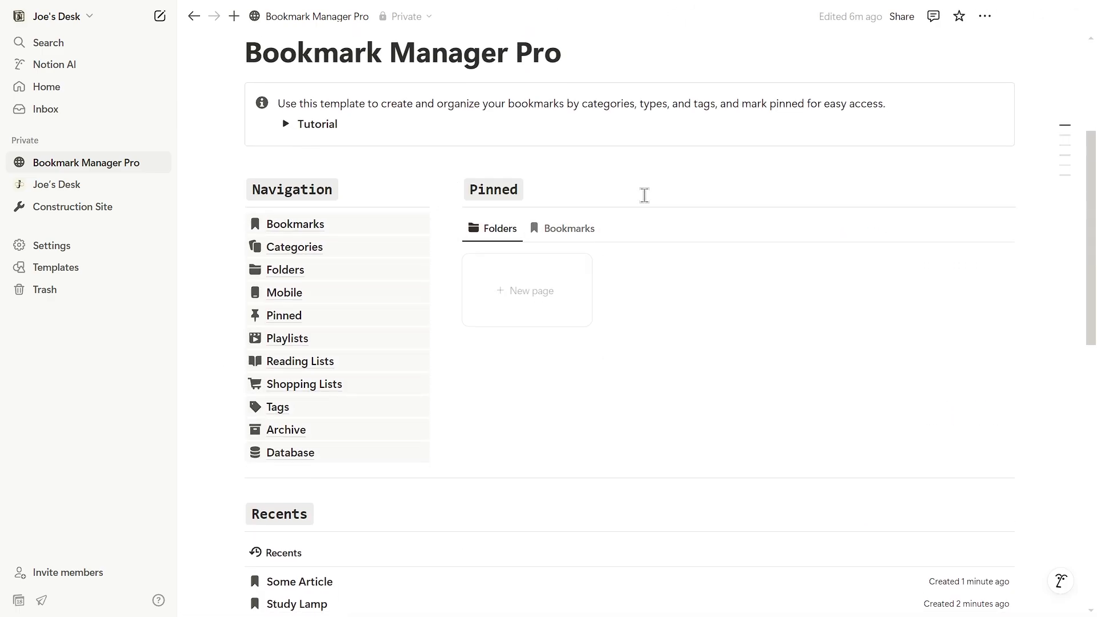
{"action": "scroll", "coordinate": [714, 245], "scroll_direction": "down", "scroll_amount": 10}
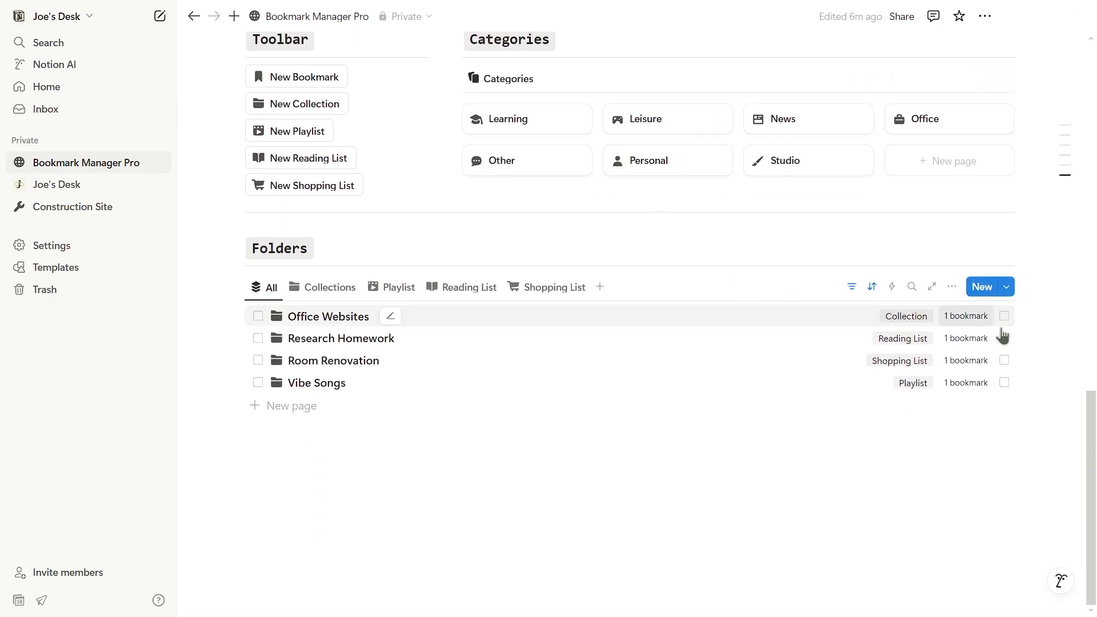
{"action": "scroll", "coordinate": [1004, 343], "scroll_direction": "up", "scroll_amount": 5}
{"action": "scroll", "coordinate": [1017, 411], "scroll_direction": "down", "scroll_amount": 3}
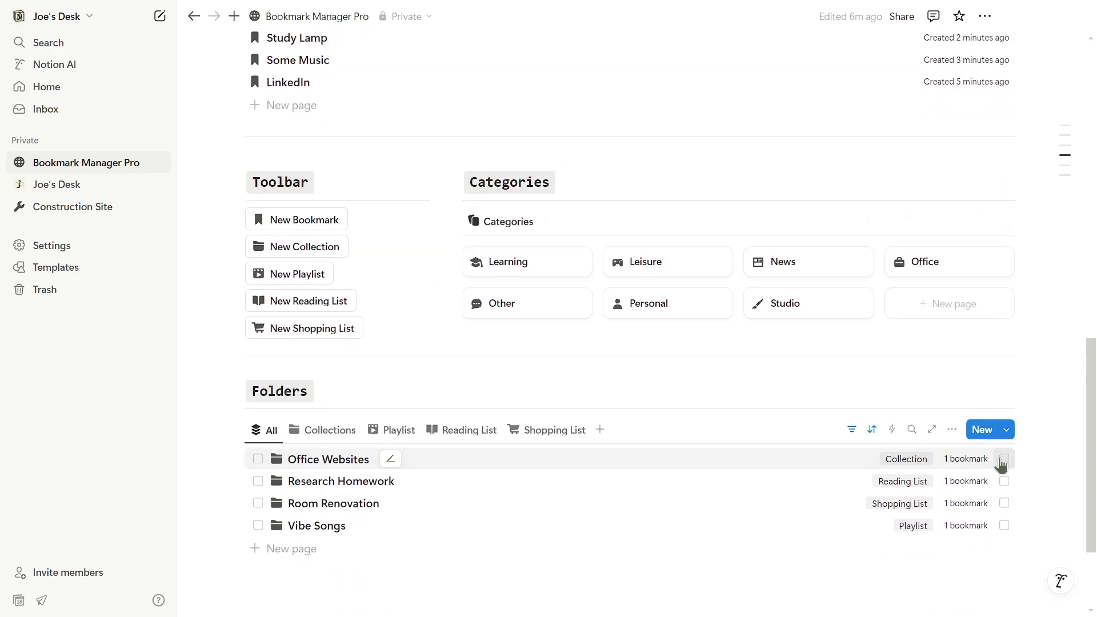
Archive Office Websites, find it on the Archive page, and unarchive it there.
{"action": "left_click", "coordinate": [1004, 460]}
{"action": "scroll", "coordinate": [866, 312], "scroll_direction": "up", "scroll_amount": 7}
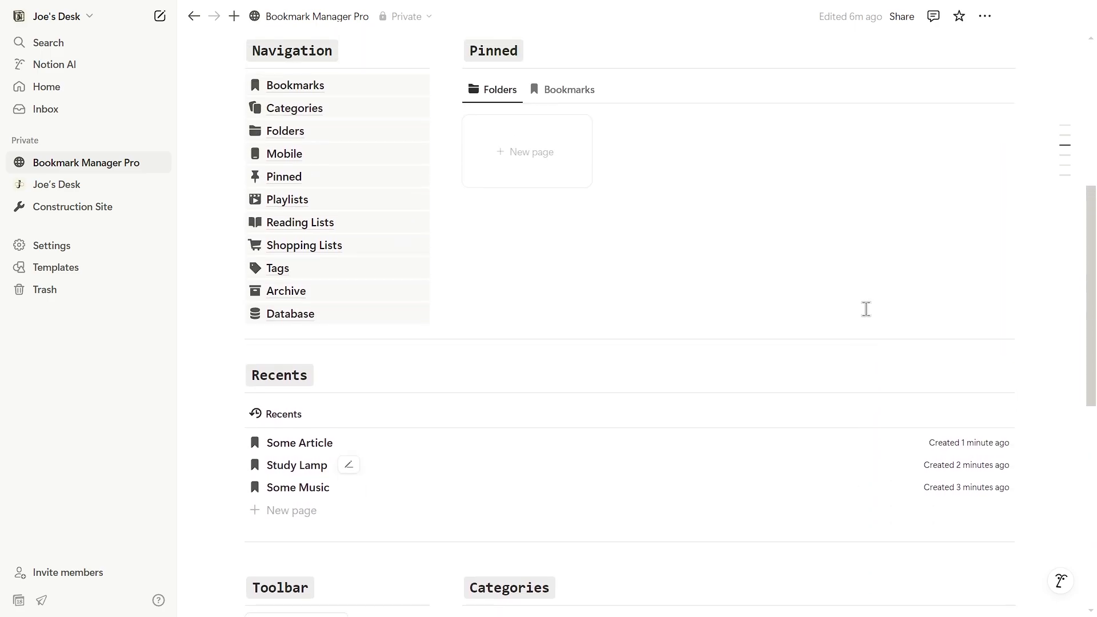
{"action": "scroll", "coordinate": [576, 330], "scroll_direction": "up", "scroll_amount": 2}
{"action": "left_click", "coordinate": [365, 440]}
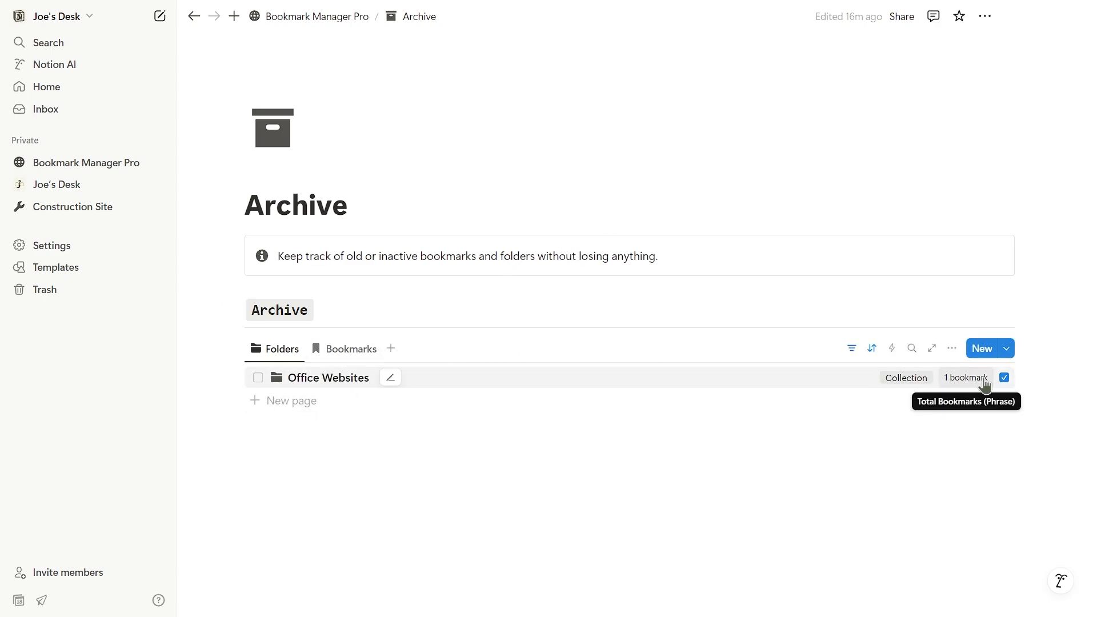
{"action": "left_click", "coordinate": [1004, 378]}
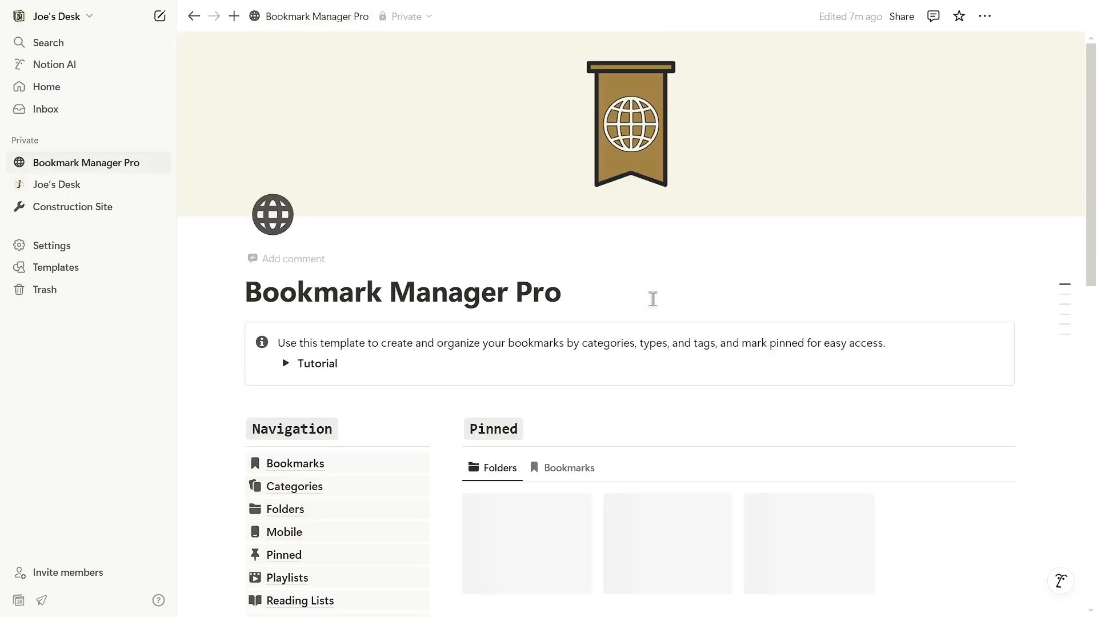
Open Office Websites, peek the LinkedIn bookmark, and toggle between Directory and Board views.
{"action": "scroll", "coordinate": [681, 282], "scroll_direction": "down", "scroll_amount": 15}
{"action": "scroll", "coordinate": [804, 321], "scroll_direction": "up", "scroll_amount": 4}
{"action": "scroll", "coordinate": [838, 309], "scroll_direction": "down", "scroll_amount": 3}
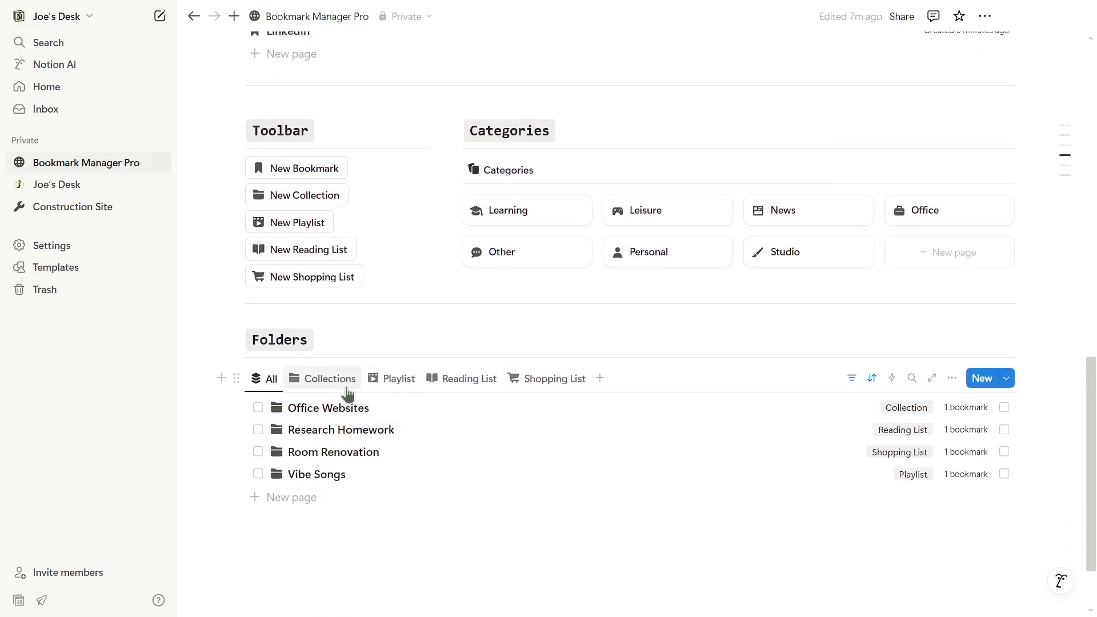
{"action": "left_click", "coordinate": [346, 409]}
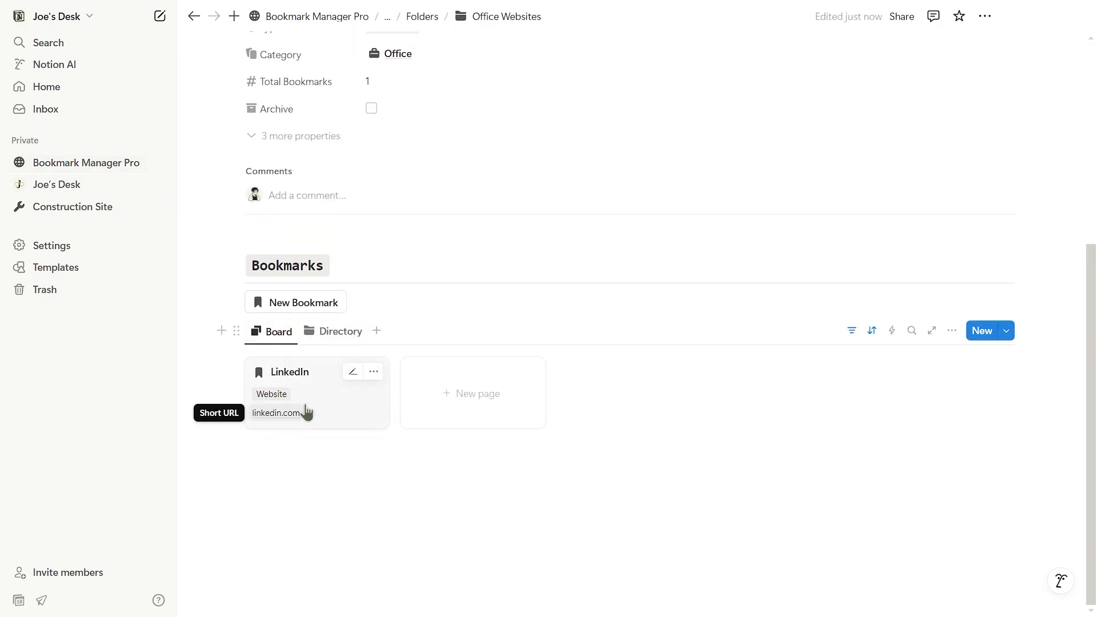
{"action": "left_click", "coordinate": [306, 413]}
{"action": "left_click", "coordinate": [460, 374]}
{"action": "left_click", "coordinate": [944, 349]}
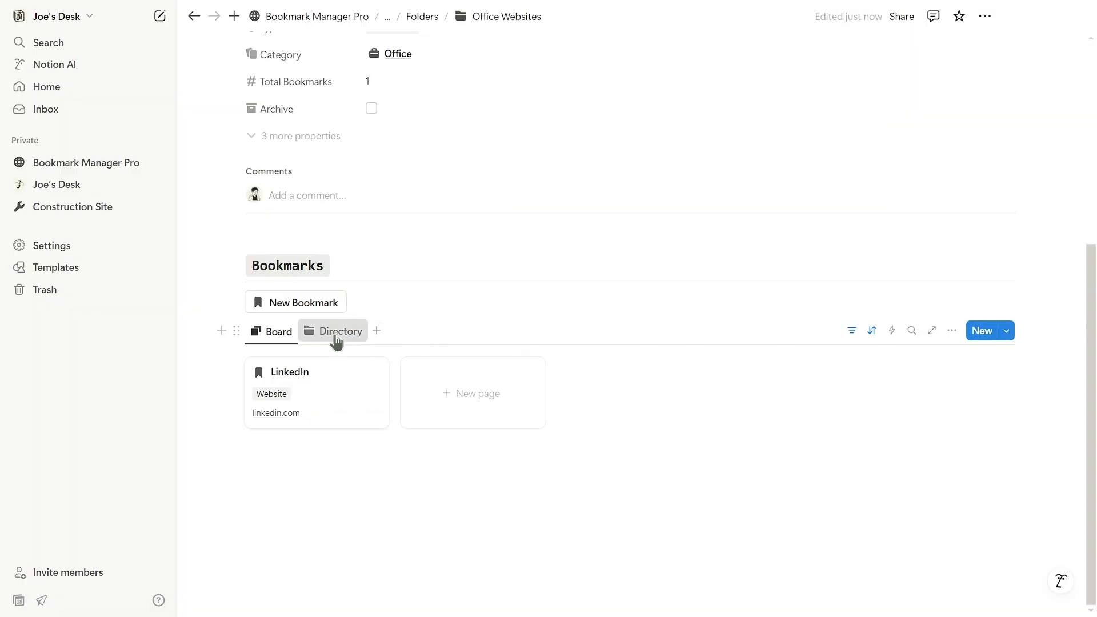
{"action": "left_click", "coordinate": [332, 328]}
{"action": "left_click", "coordinate": [279, 353]}
Back on the home page, open the Research Homework folder as a full page.
{"action": "scroll", "coordinate": [494, 299], "scroll_direction": "up", "scroll_amount": 3}
{"action": "scroll", "coordinate": [495, 299], "scroll_direction": "up", "scroll_amount": 3}
{"action": "left_click", "coordinate": [86, 163]}
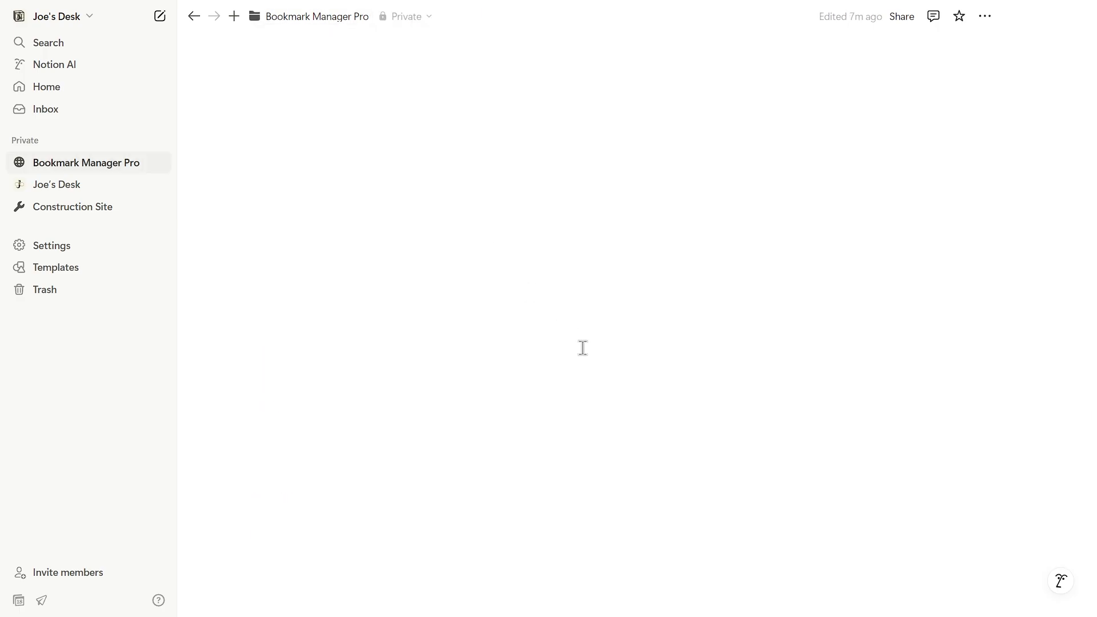
{"action": "scroll", "coordinate": [583, 348], "scroll_direction": "down", "scroll_amount": 10}
{"action": "left_click", "coordinate": [583, 342]}
{"action": "left_click", "coordinate": [584, 17]}
{"action": "scroll", "coordinate": [613, 253], "scroll_direction": "down", "scroll_amount": 5}
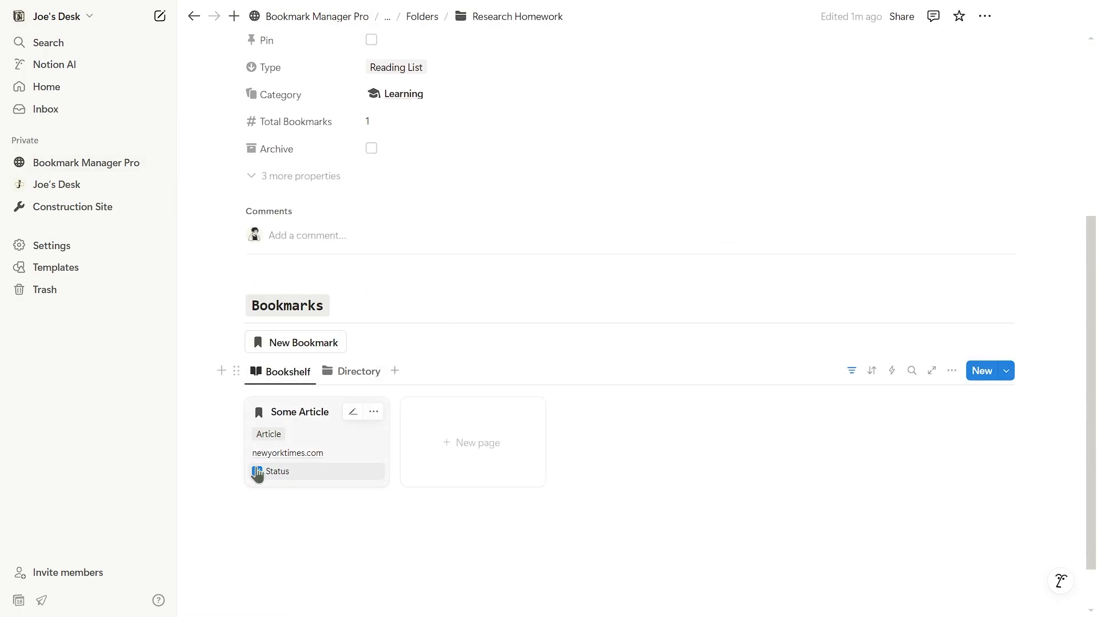
{"action": "scroll", "coordinate": [453, 377], "scroll_direction": "up", "scroll_amount": 2}
{"action": "left_click", "coordinate": [86, 163]}
{"action": "scroll", "coordinate": [353, 387], "scroll_direction": "down", "scroll_amount": 3}
Look over Reading Lists and peek the Research Homework reading list.
{"action": "left_click", "coordinate": [352, 387]}
{"action": "scroll", "coordinate": [355, 443], "scroll_direction": "down", "scroll_amount": 2}
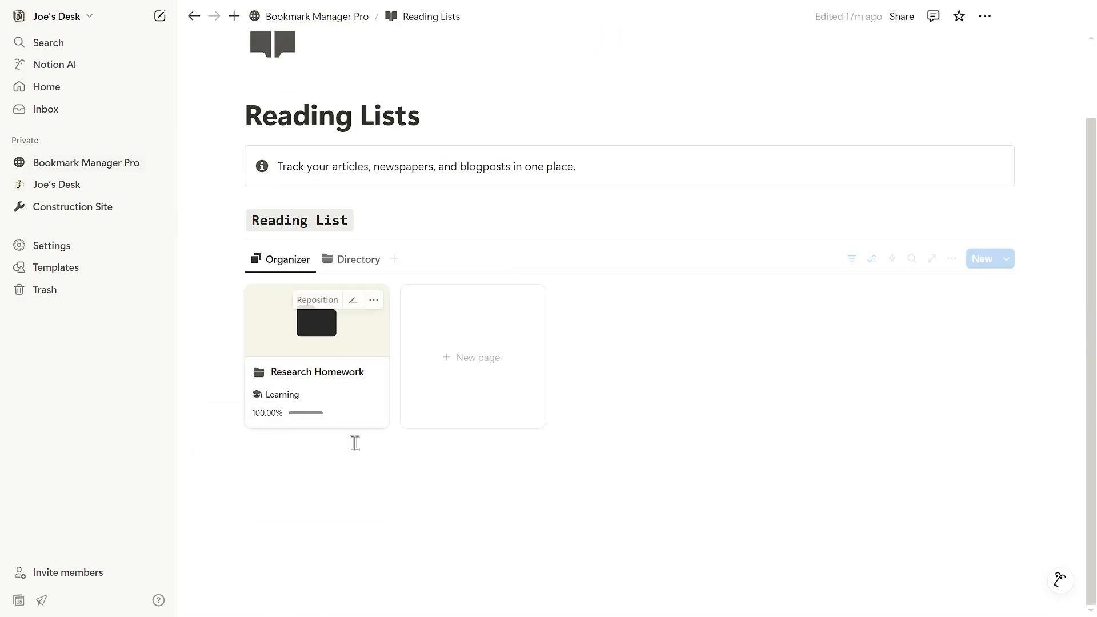
{"action": "left_click", "coordinate": [355, 397]}
{"action": "left_click", "coordinate": [943, 372]}
{"action": "left_click", "coordinate": [86, 163]}
{"action": "scroll", "coordinate": [340, 287], "scroll_direction": "down", "scroll_amount": 8}
{"action": "scroll", "coordinate": [331, 303], "scroll_direction": "up", "scroll_amount": 5}
In Shopping Lists, peek Room Renovation and toggle the Study Lamp bookmark's done status on and off.
{"action": "left_click", "coordinate": [308, 246]}
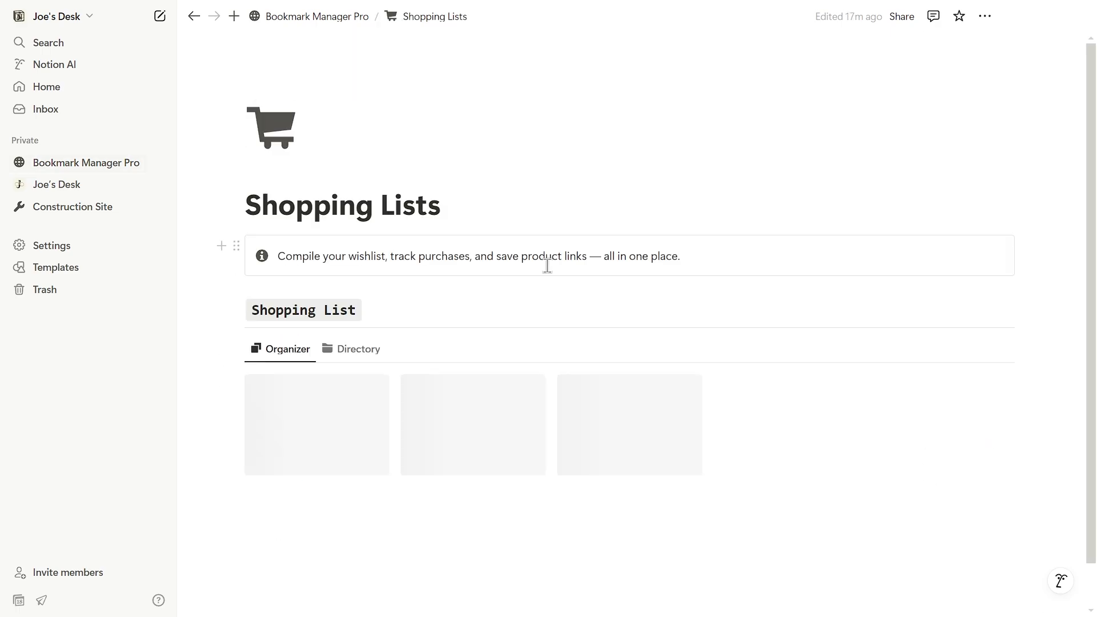
{"action": "scroll", "coordinate": [354, 395], "scroll_direction": "down", "scroll_amount": 1}
{"action": "left_click", "coordinate": [343, 394]}
{"action": "scroll", "coordinate": [499, 355], "scroll_direction": "down", "scroll_amount": 5}
{"action": "left_click", "coordinate": [303, 462]}
{"action": "left_click", "coordinate": [955, 354]}
{"action": "left_click", "coordinate": [326, 411]}
{"action": "scroll", "coordinate": [325, 410], "scroll_direction": "down", "scroll_amount": 5}
{"action": "left_click", "coordinate": [304, 463]}
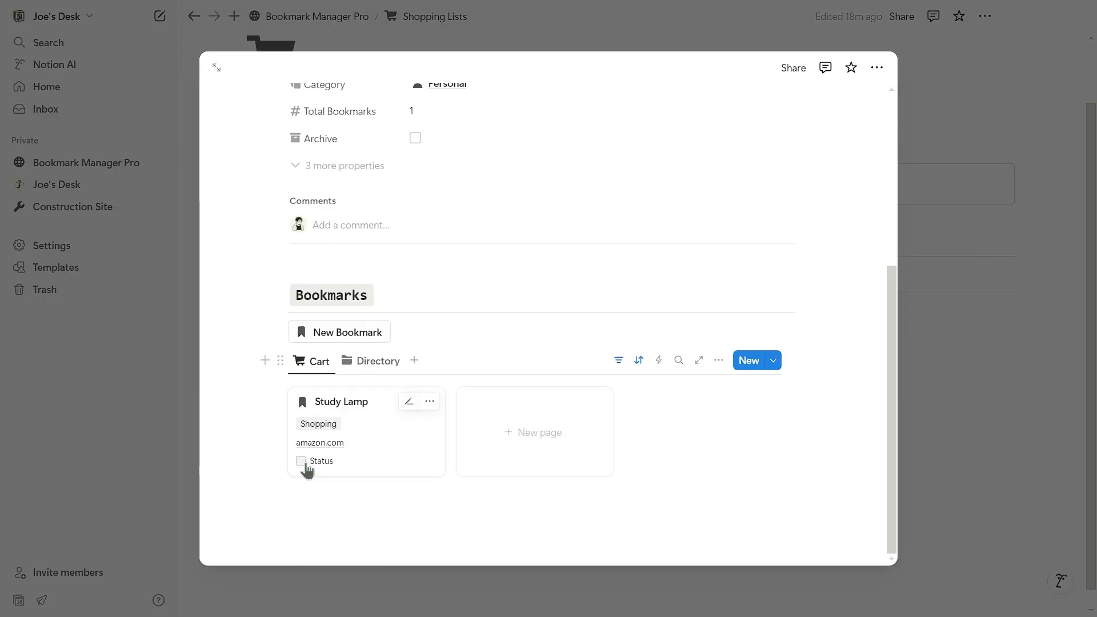
{"action": "left_click", "coordinate": [372, 361]}
{"action": "left_click", "coordinate": [311, 403]}
{"action": "left_click", "coordinate": [948, 360]}
In Playlists, peek Vibe Songs and toggle the Some Music bookmark's done status on and off.
{"action": "left_click", "coordinate": [86, 163]}
{"action": "scroll", "coordinate": [343, 332], "scroll_direction": "down", "scroll_amount": 5}
{"action": "left_click", "coordinate": [291, 292]}
{"action": "scroll", "coordinate": [356, 352], "scroll_direction": "down", "scroll_amount": 2}
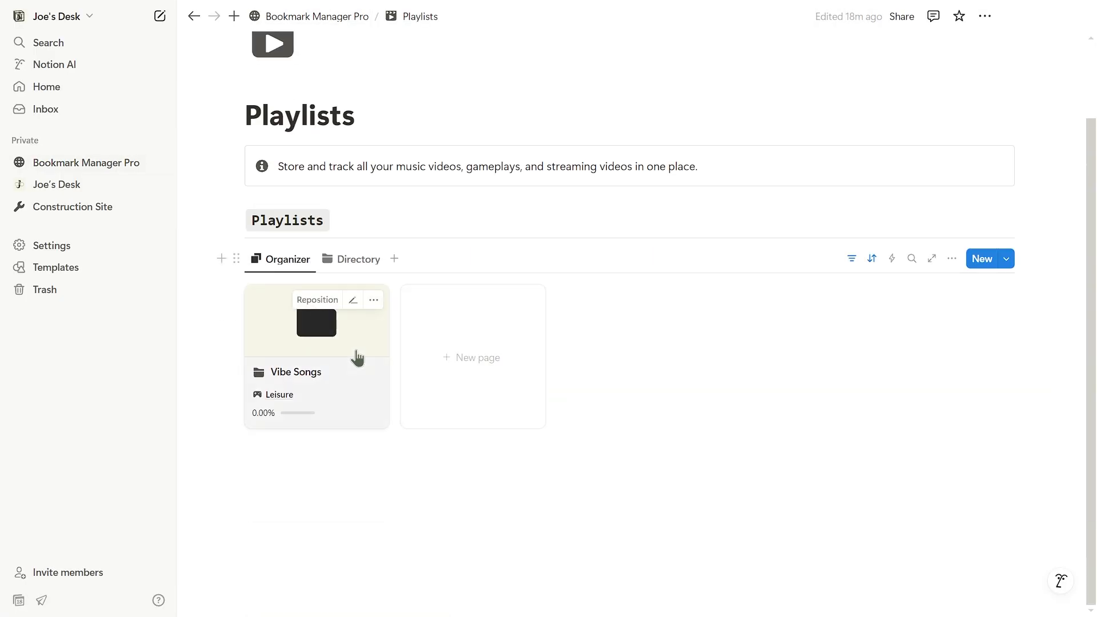
{"action": "left_click", "coordinate": [355, 366]}
{"action": "scroll", "coordinate": [355, 394], "scroll_direction": "down", "scroll_amount": 5}
{"action": "left_click", "coordinate": [306, 461]}
{"action": "left_click", "coordinate": [949, 343]}
{"action": "left_click", "coordinate": [348, 362]}
{"action": "left_click", "coordinate": [306, 461]}
{"action": "left_click", "coordinate": [953, 308]}
Return to the Bookmark Manager Pro home page and review its Recents list.
{"action": "left_click", "coordinate": [317, 17]}
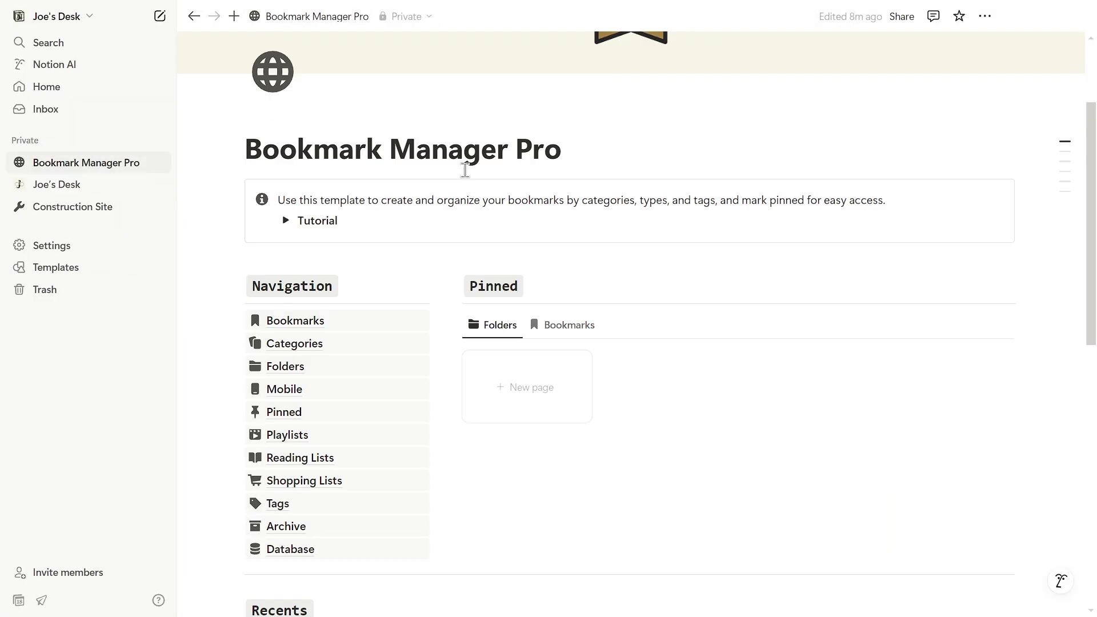
{"action": "scroll", "coordinate": [467, 285], "scroll_direction": "down", "scroll_amount": 4}
{"action": "scroll", "coordinate": [341, 257], "scroll_direction": "down", "scroll_amount": 10}
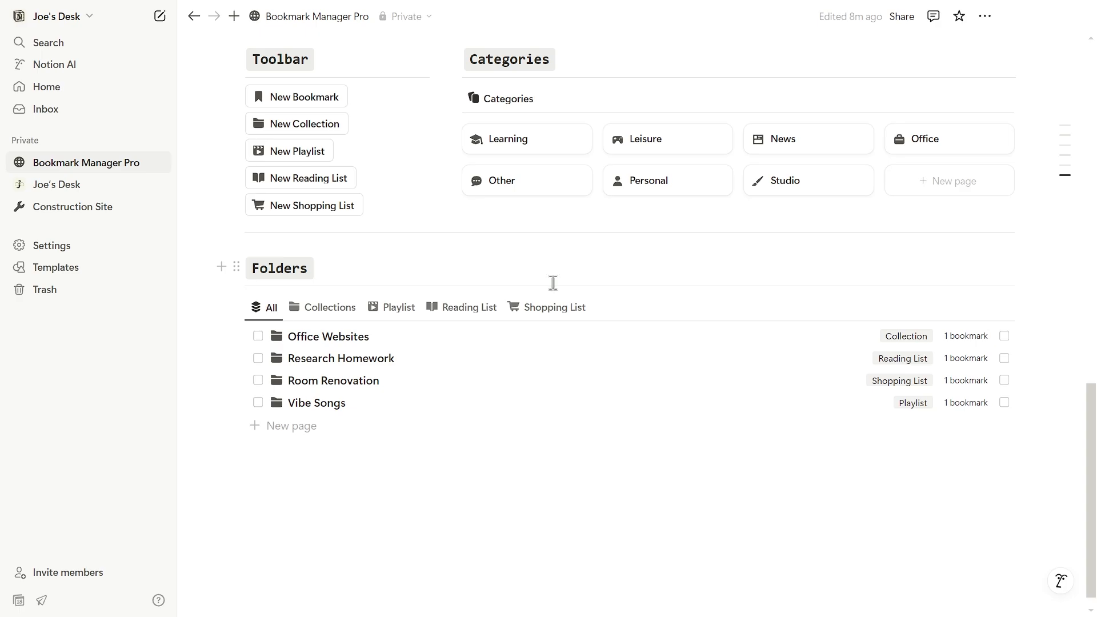
{"action": "scroll", "coordinate": [628, 337], "scroll_direction": "up", "scroll_amount": 3}
{"action": "scroll", "coordinate": [703, 393], "scroll_direction": "up", "scroll_amount": 10}
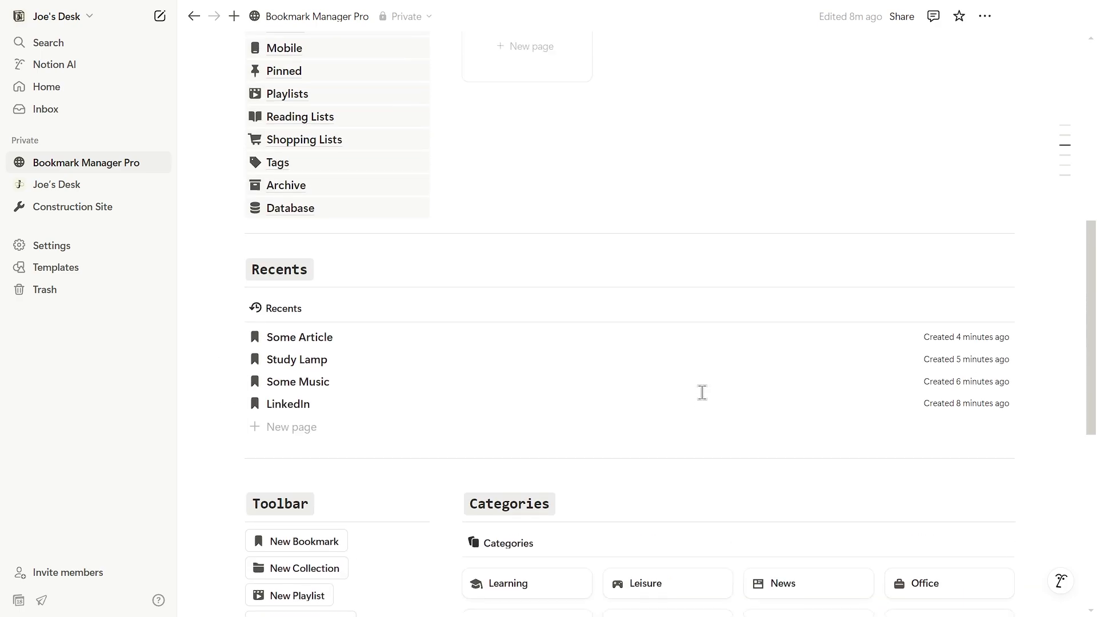
On the Tags page, collapse the No Tags group and leave the Work group collapsed.
{"action": "left_click", "coordinate": [279, 436]}
{"action": "scroll", "coordinate": [871, 161], "scroll_direction": "down", "scroll_amount": 1}
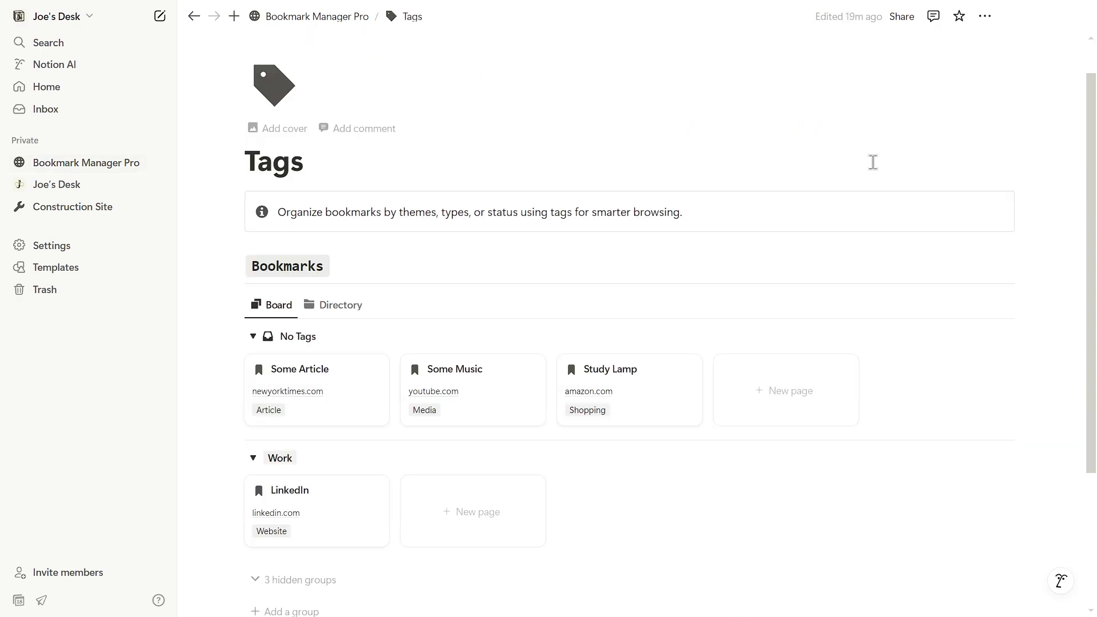
{"action": "left_click", "coordinate": [253, 310]}
{"action": "scroll", "coordinate": [274, 349], "scroll_direction": "down", "scroll_amount": 1}
{"action": "left_click", "coordinate": [253, 265]}
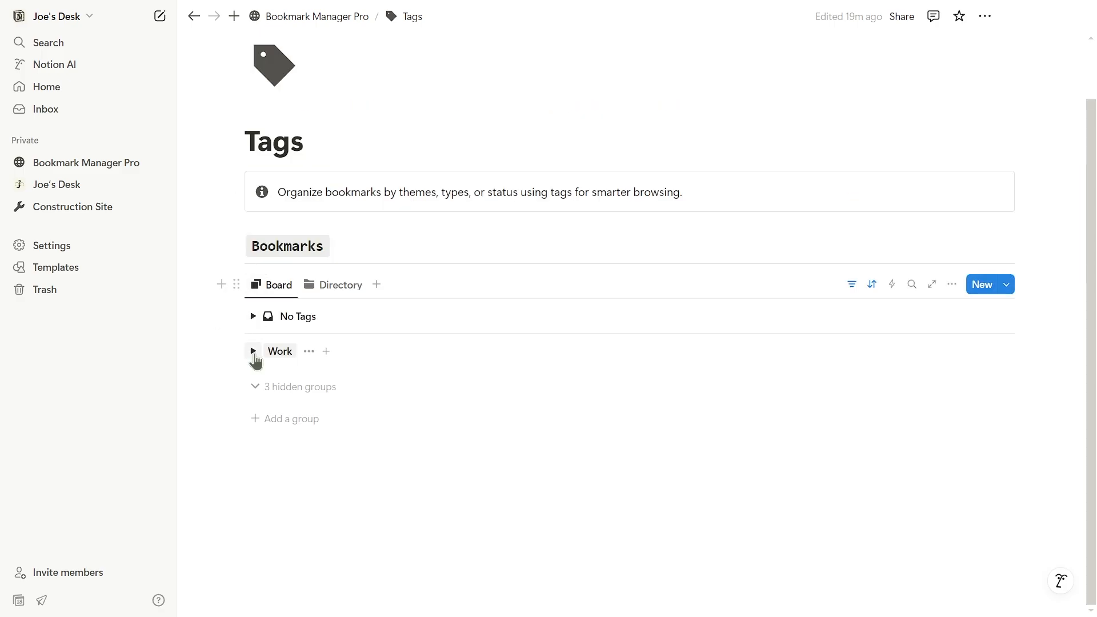
{"action": "left_click", "coordinate": [253, 352]}
{"action": "scroll", "coordinate": [253, 351], "scroll_direction": "down", "scroll_amount": 1}
{"action": "left_click", "coordinate": [253, 265]}
Try the Directory view, toggle No Tags, switch back to Board, then open the Mobile page.
{"action": "left_click", "coordinate": [320, 289]}
{"action": "scroll", "coordinate": [235, 235], "scroll_direction": "down", "scroll_amount": 1}
{"action": "left_click", "coordinate": [254, 246]}
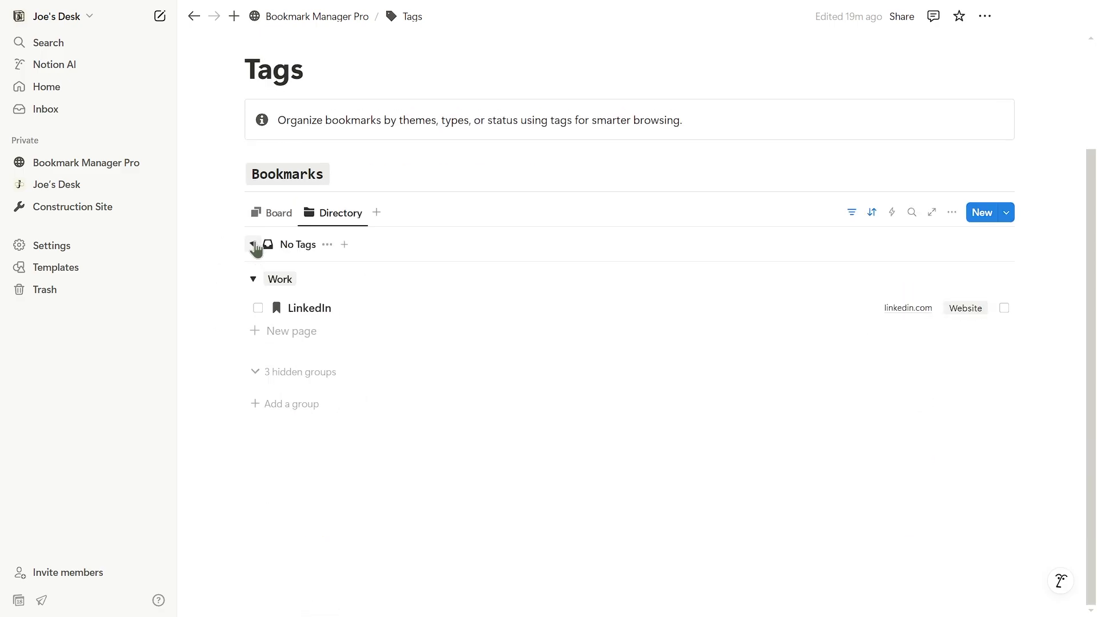
{"action": "left_click", "coordinate": [253, 245]}
{"action": "left_click", "coordinate": [267, 217]}
{"action": "scroll", "coordinate": [357, 239], "scroll_direction": "up", "scroll_amount": 2}
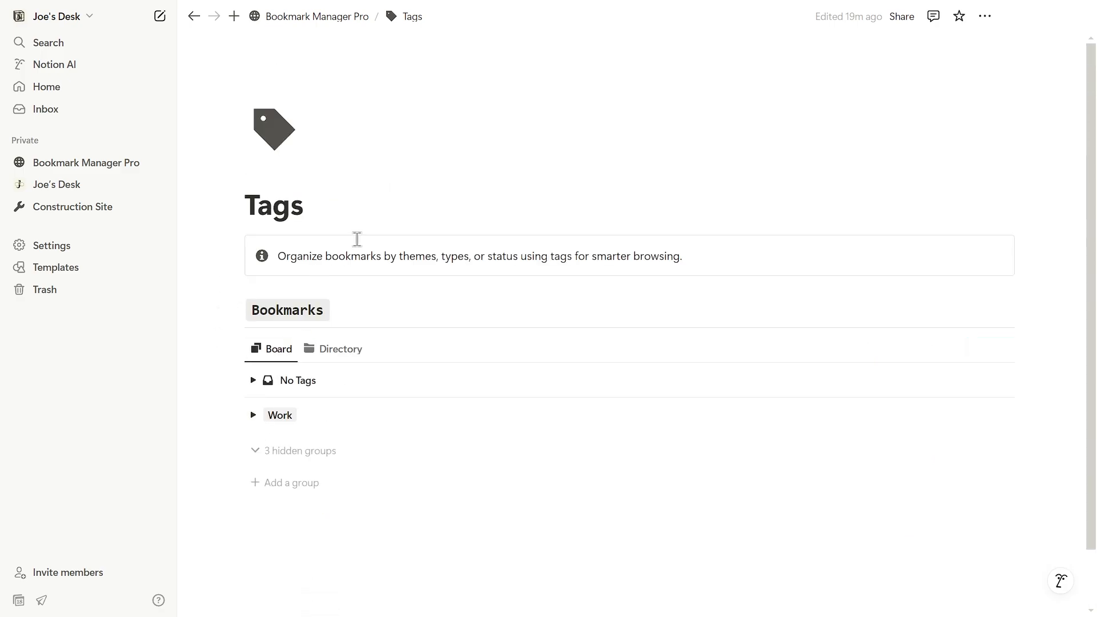
{"action": "left_click", "coordinate": [347, 23]}
{"action": "left_click", "coordinate": [748, 404]}
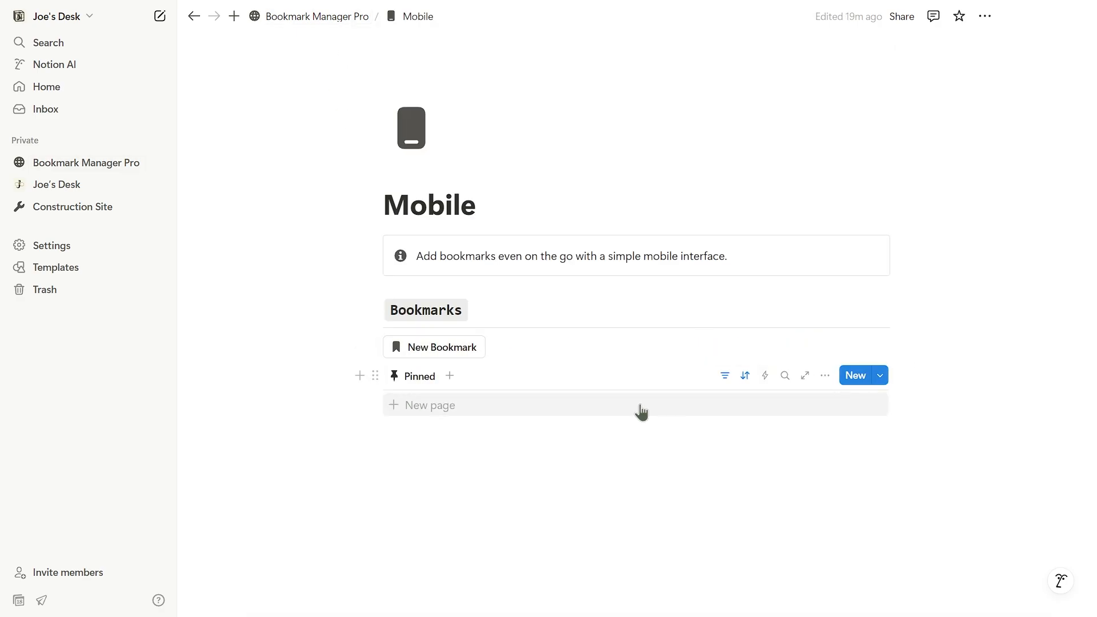
Check Office Websites in side peek, then reopen Mobile showing pinned LinkedIn (linkedin.com, Website).
{"action": "left_click", "coordinate": [337, 18]}
{"action": "scroll", "coordinate": [628, 308], "scroll_direction": "down", "scroll_amount": 10}
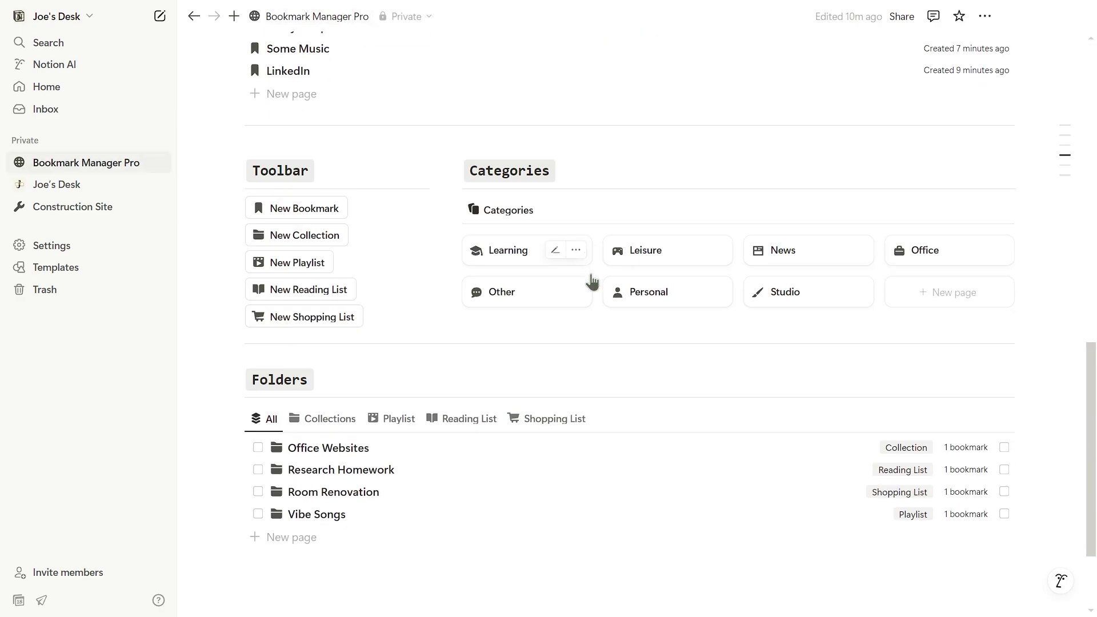
{"action": "scroll", "coordinate": [514, 263], "scroll_direction": "down", "scroll_amount": 2}
{"action": "left_click", "coordinate": [329, 316]}
{"action": "scroll", "coordinate": [779, 385], "scroll_direction": "down", "scroll_amount": 3}
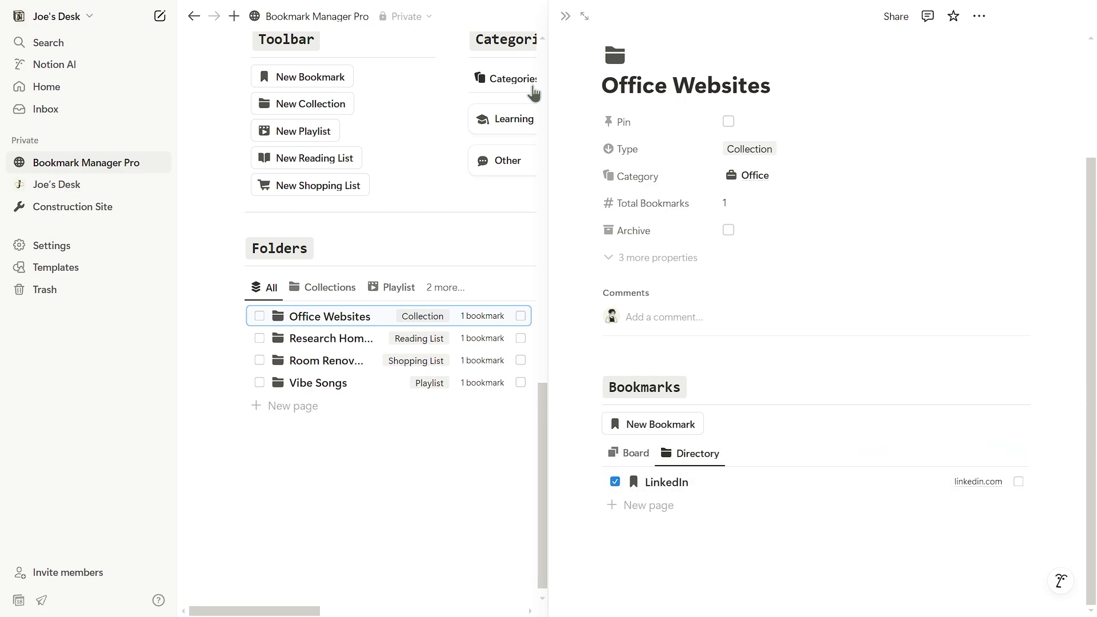
{"action": "left_click", "coordinate": [565, 16]}
{"action": "scroll", "coordinate": [646, 255], "scroll_direction": "up", "scroll_amount": 10}
{"action": "left_click", "coordinate": [314, 227]}
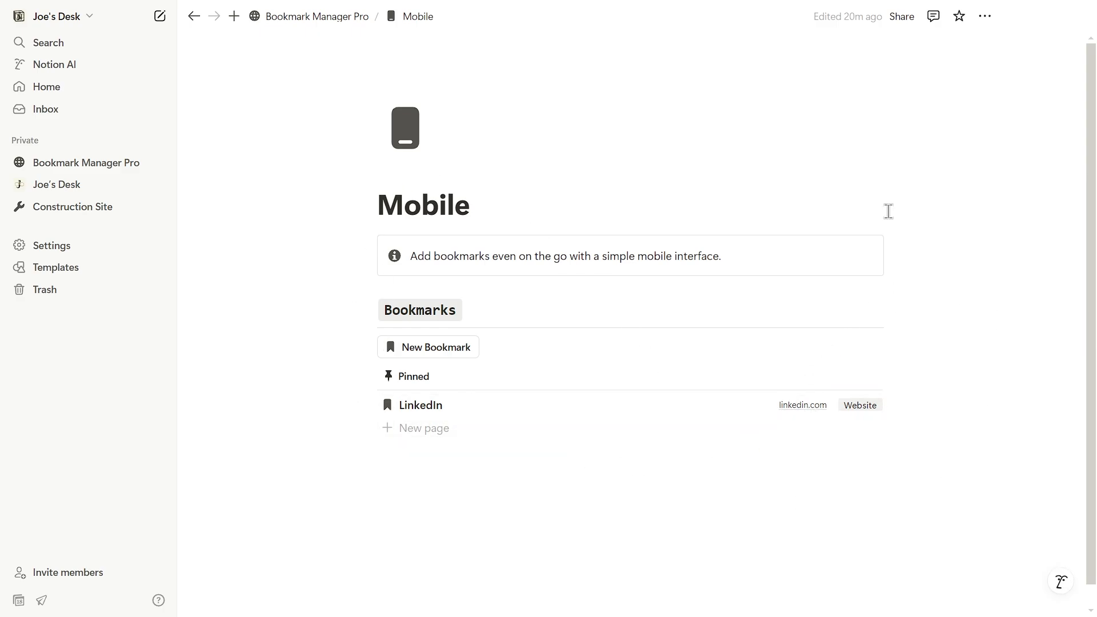
{"action": "left_click", "coordinate": [351, 18]}
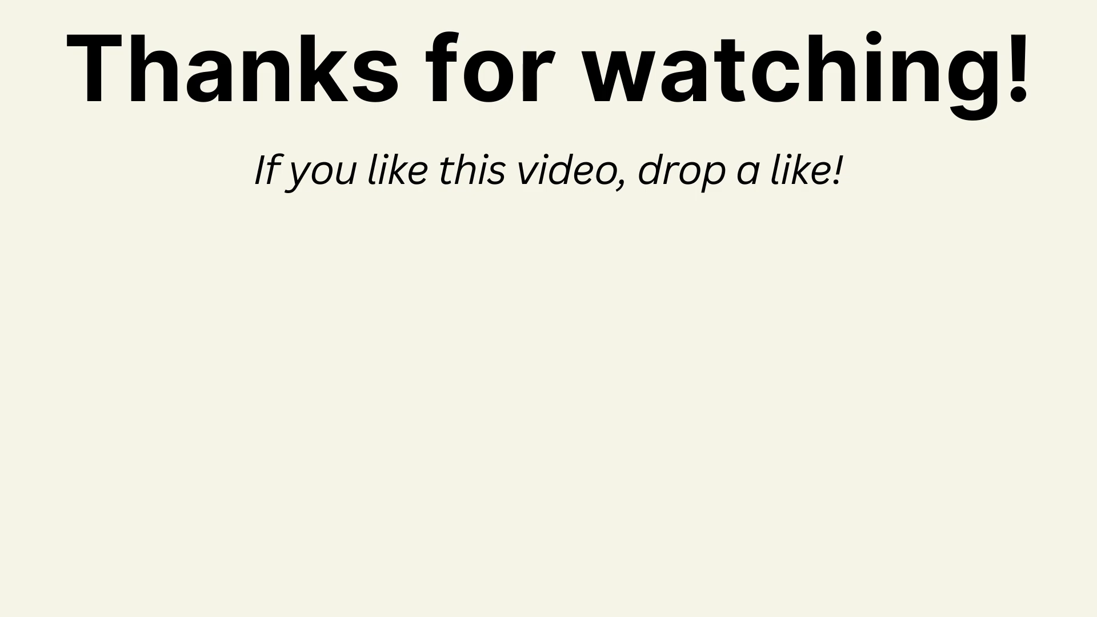